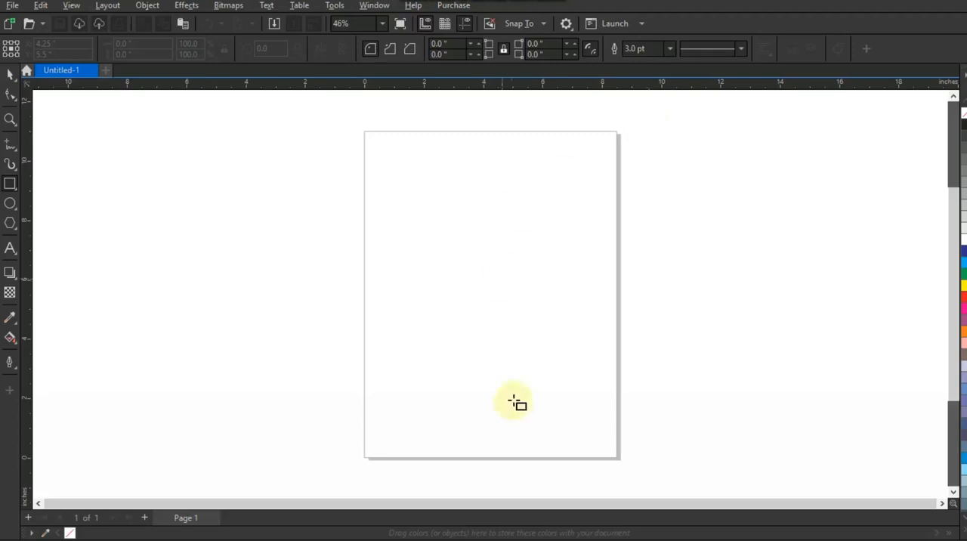
Draw an unfilled landscape rectangle about 13.1 inches wide on the empty area beside the page, shifting it slightly sideways
left_click(39, 503)
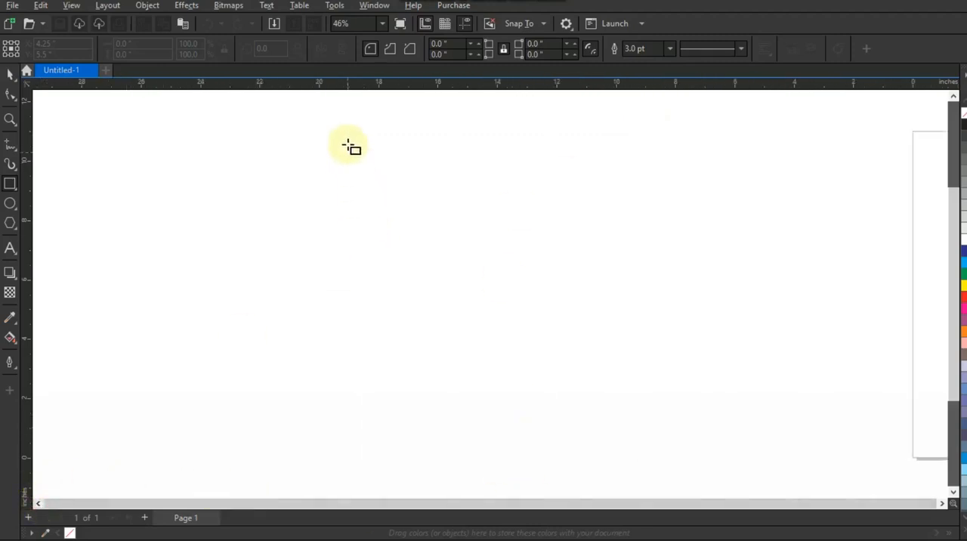
left_click_drag(338, 126, 470, 442)
left_click(9, 72)
left_click_drag(332, 282, 292, 282)
left_click(92, 288)
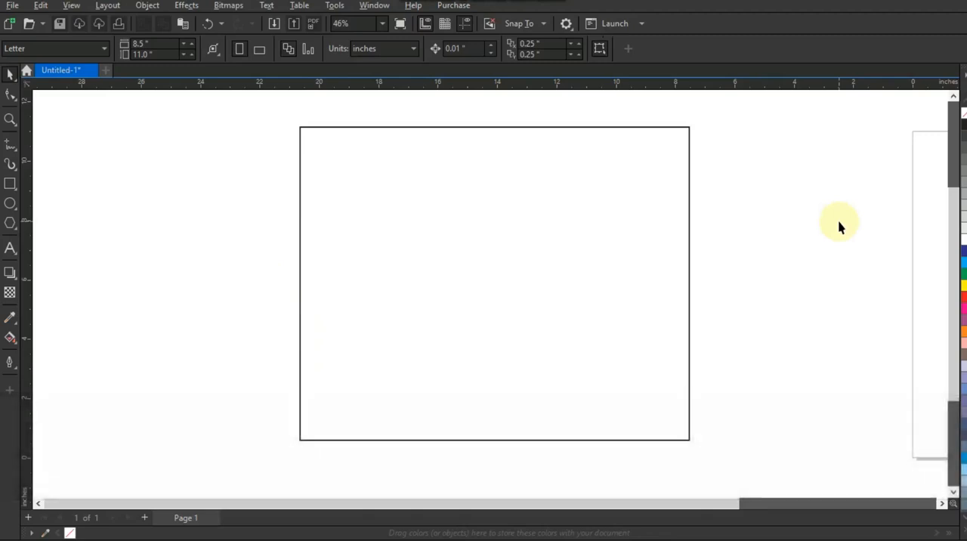
Draw a straight horizontal line about 24.24 inches long across the rectangle, extending well past both of its sides
left_click(9, 147)
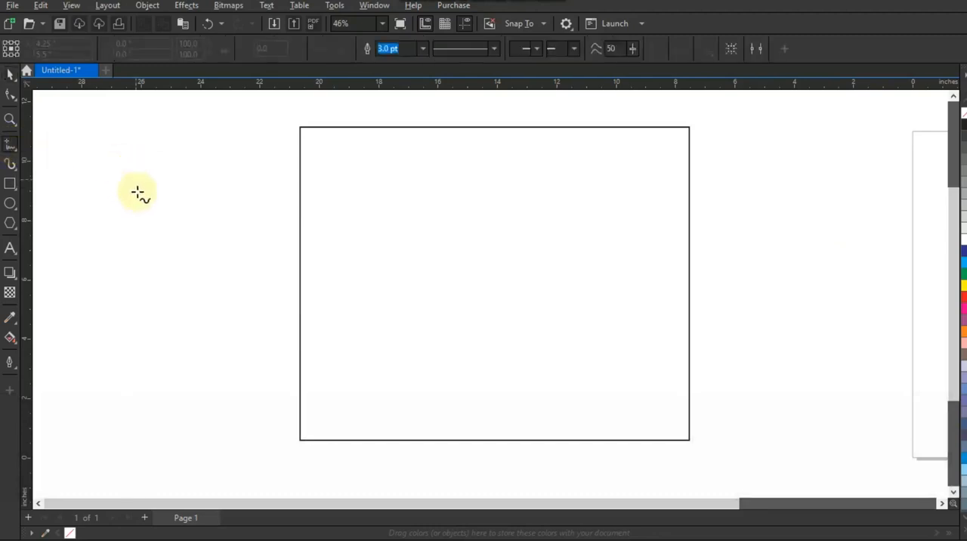
left_click(150, 239)
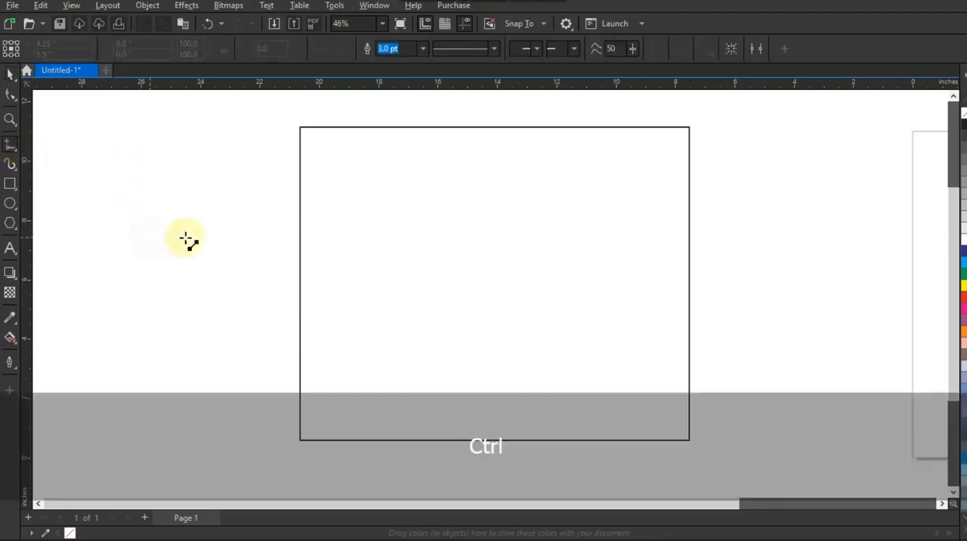
left_click(872, 247)
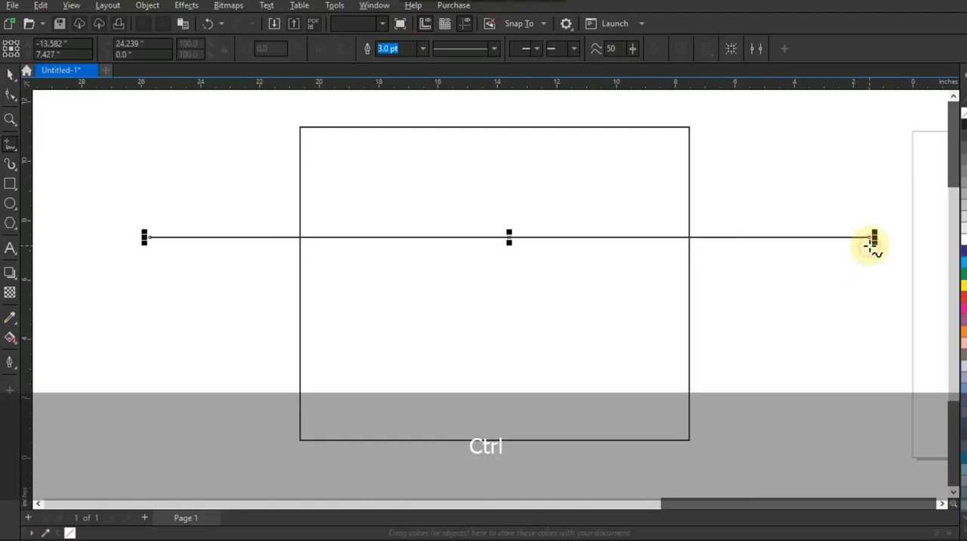
left_click(9, 75)
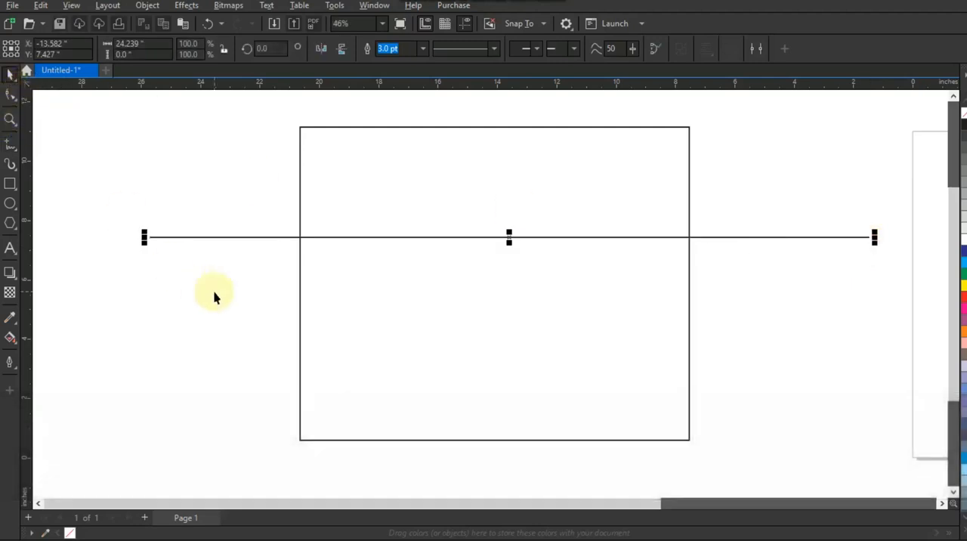
Rotate the horizontal line by 30 degrees about its centre and move it straight down about 0.57 inch
left_click(207, 237)
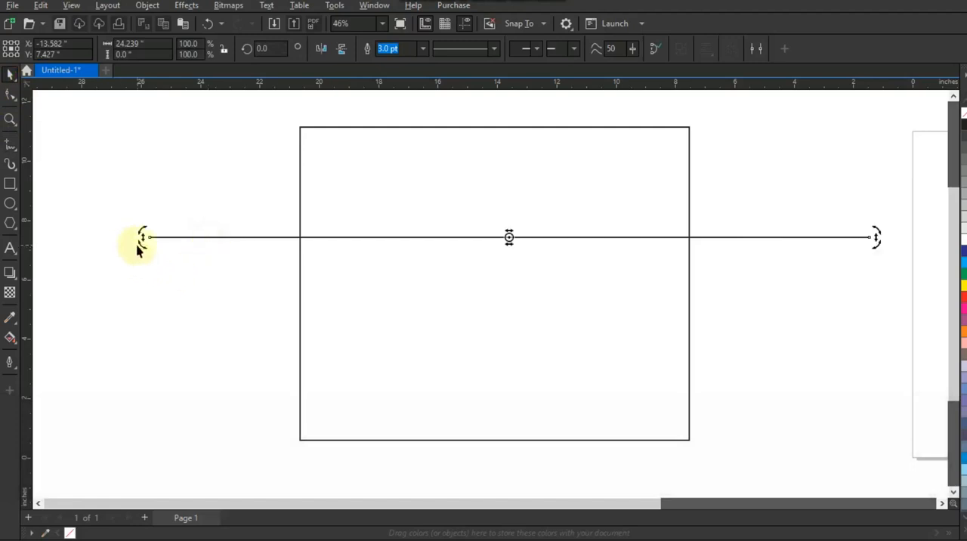
left_click_drag(142, 240, 222, 408)
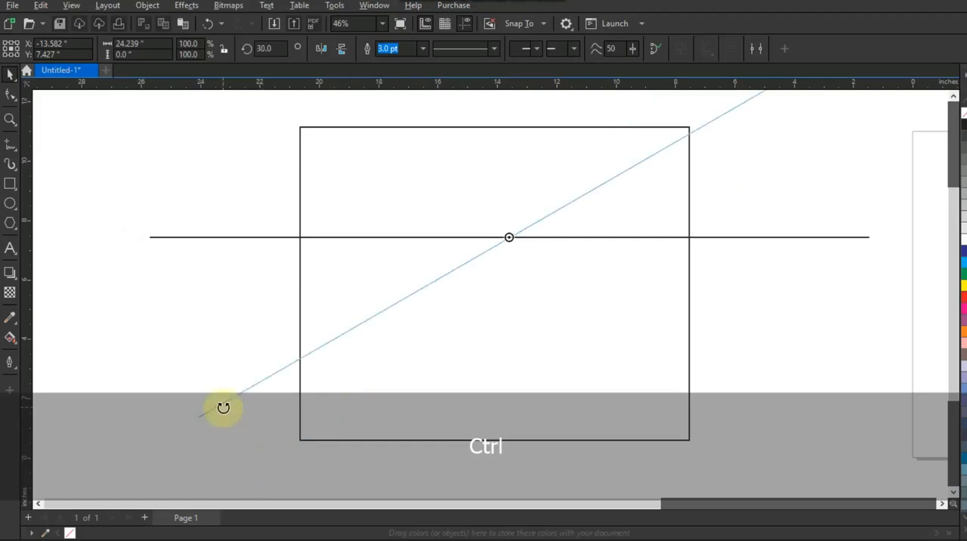
left_click_drag(223, 411, 235, 404)
left_click(783, 242)
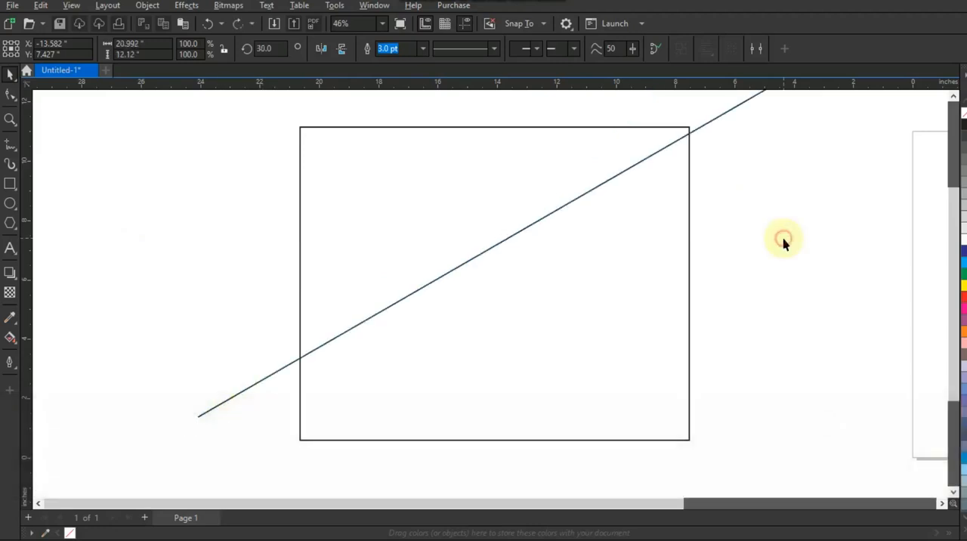
left_click(513, 242)
left_click_drag(514, 239, 513, 252)
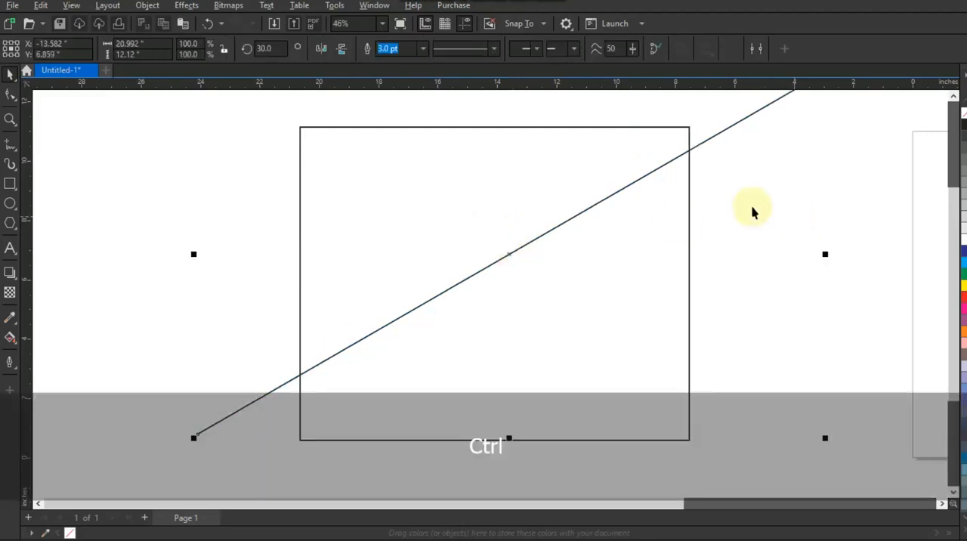
left_click(751, 207)
Adjust the snapping options and place a parallel copy of the diagonal line below the original, crossing the rectangle
left_click(537, 23)
left_click(514, 99)
left_click(816, 277)
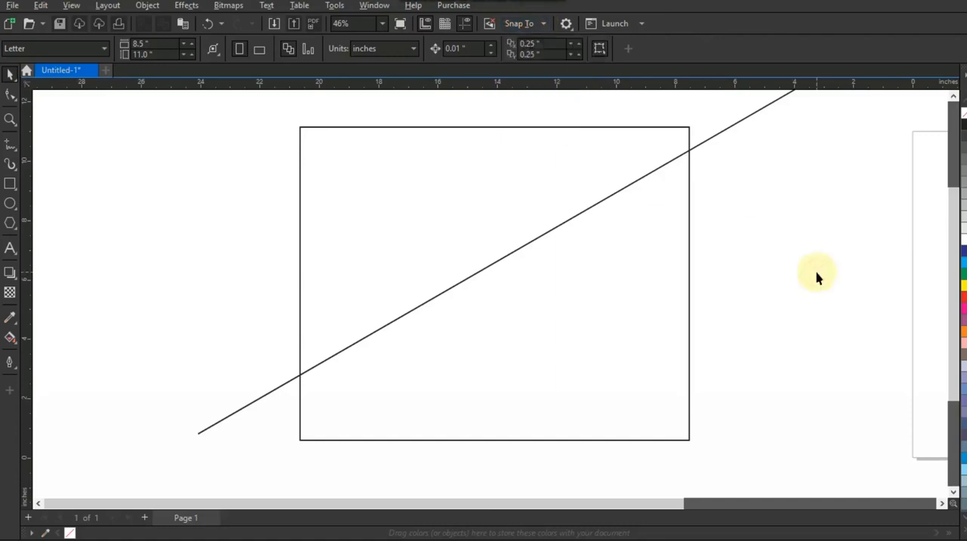
left_click(616, 195)
left_click_drag(616, 195, 612, 276)
left_click(715, 302)
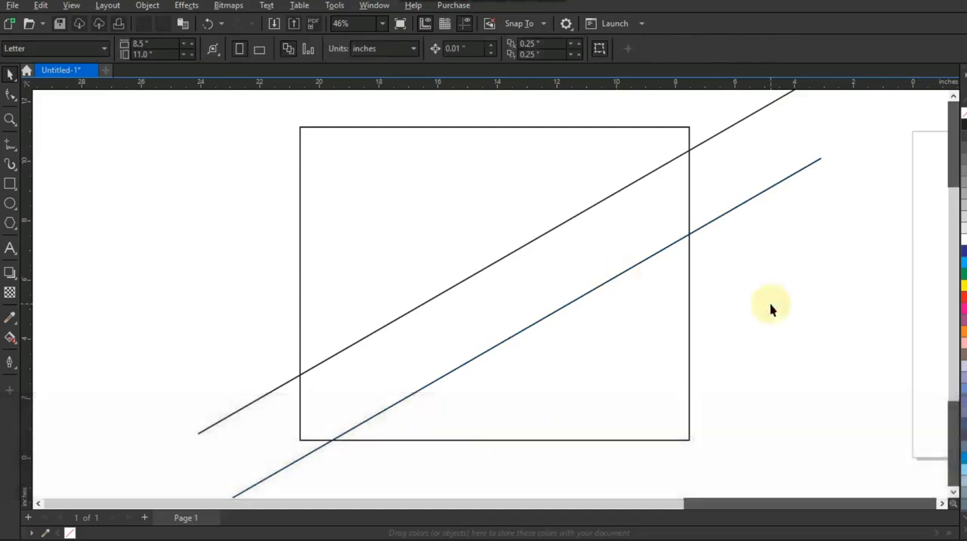
Use Smart Fill to create separate brown shapes from the rectangle's three sections divided by the diagonal lines
left_click(17, 346)
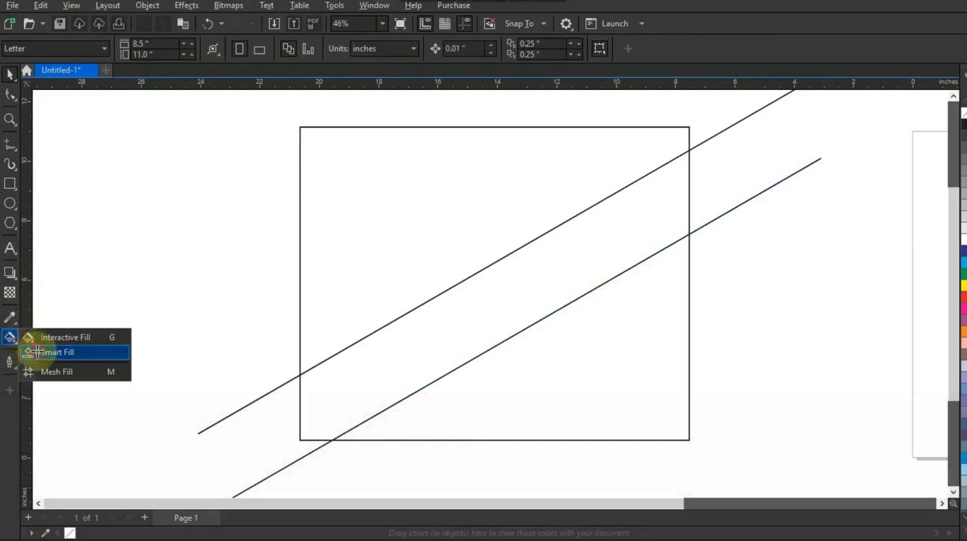
left_click(37, 351)
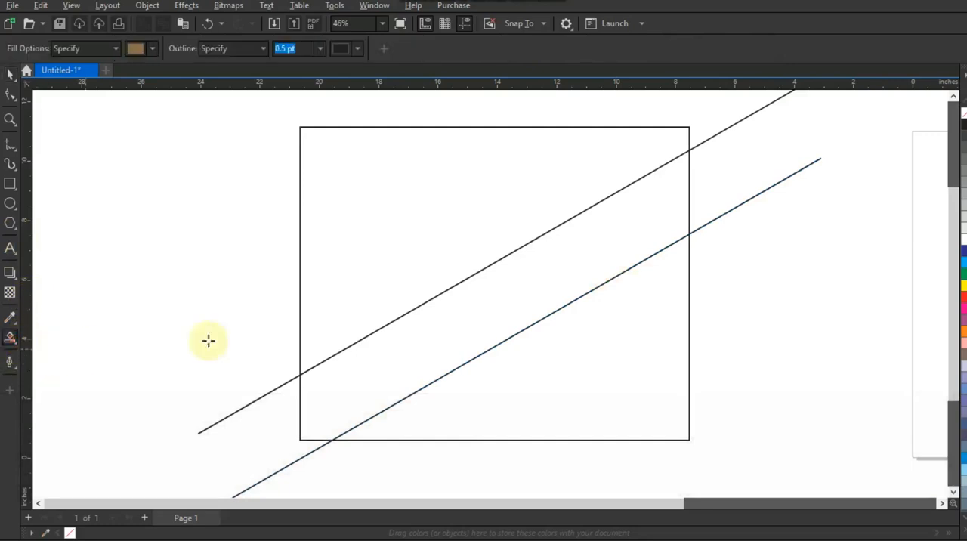
left_click(419, 187)
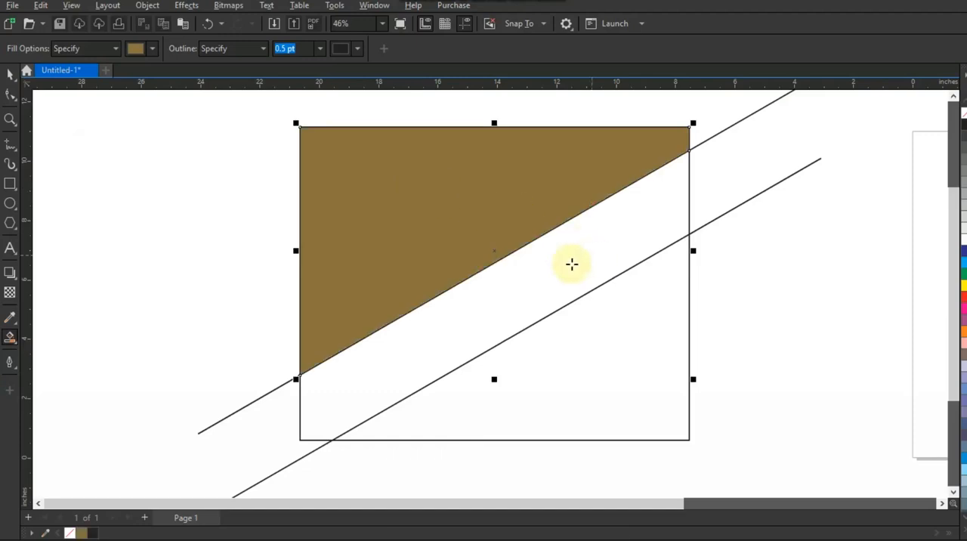
left_click(547, 263)
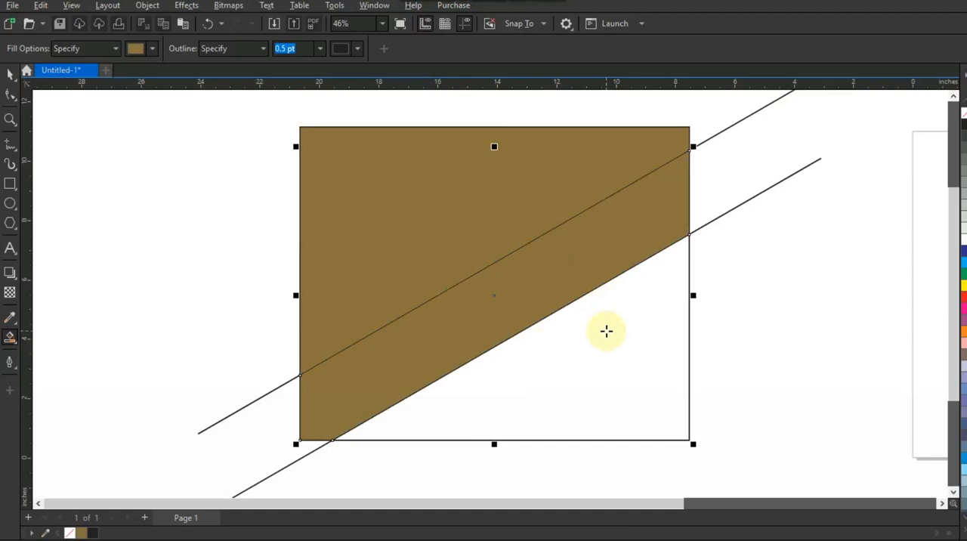
left_click(607, 331)
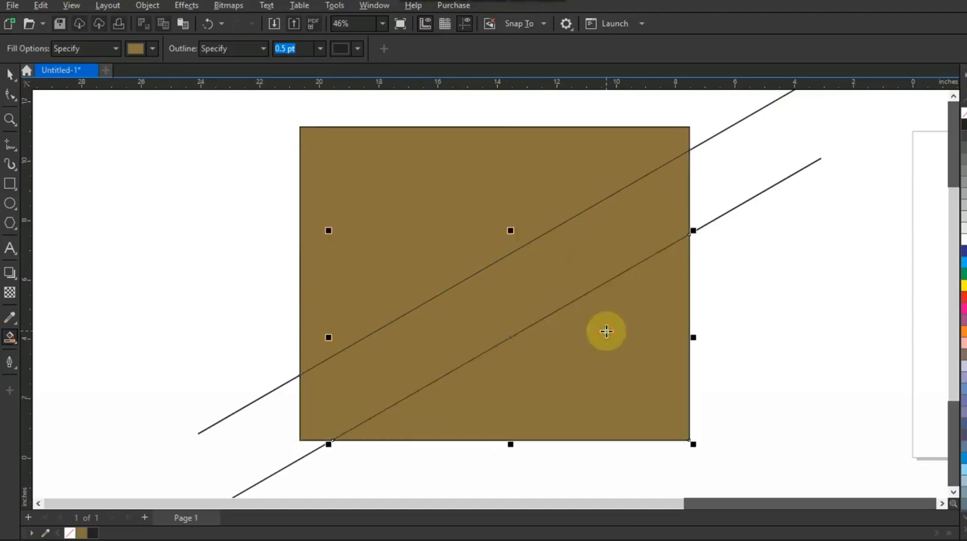
Delete both diagonal construction lines, keeping the three filled sections
left_click(10, 74)
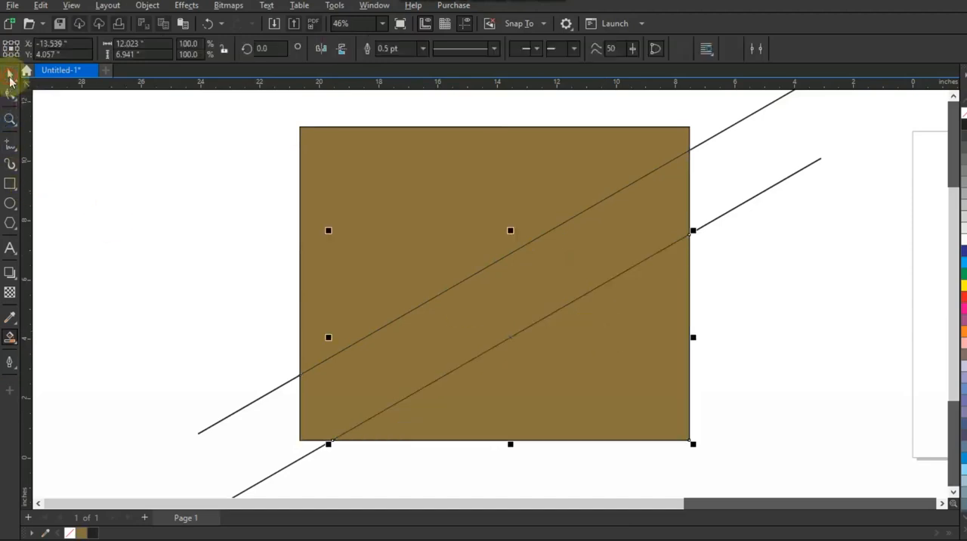
left_click(782, 182)
key("Delete")
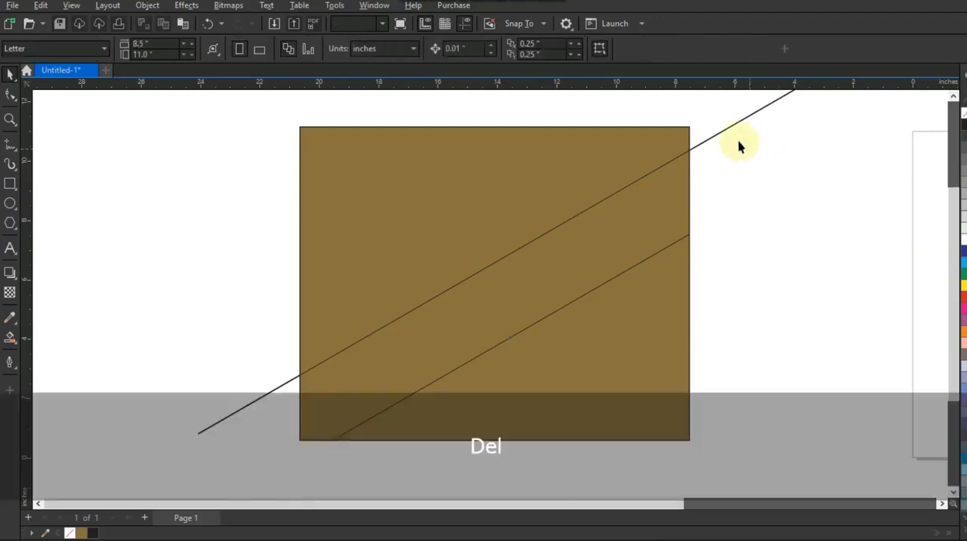
left_click(731, 127)
key("Delete")
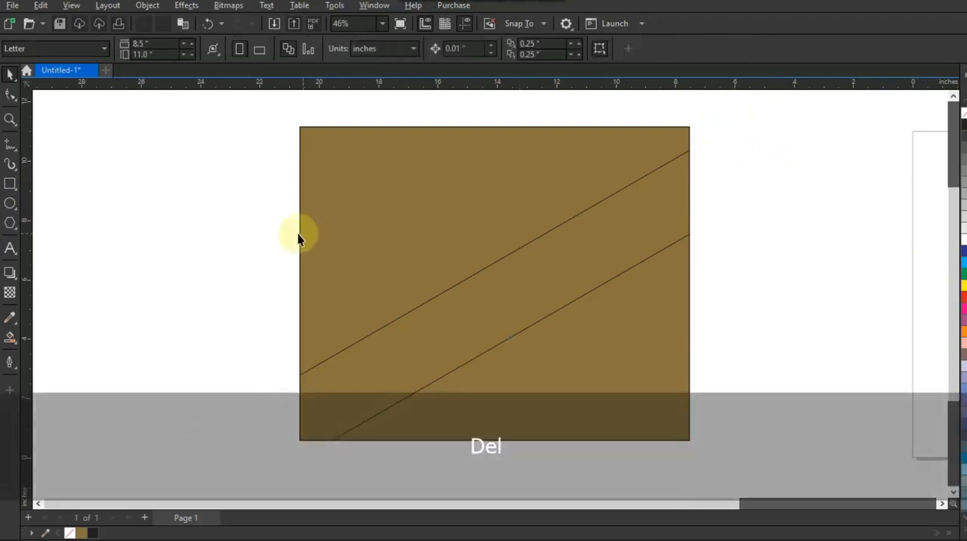
Fill the upper section with a linear gradient from bright red at the lower left to darker red at the upper right
left_click(380, 240)
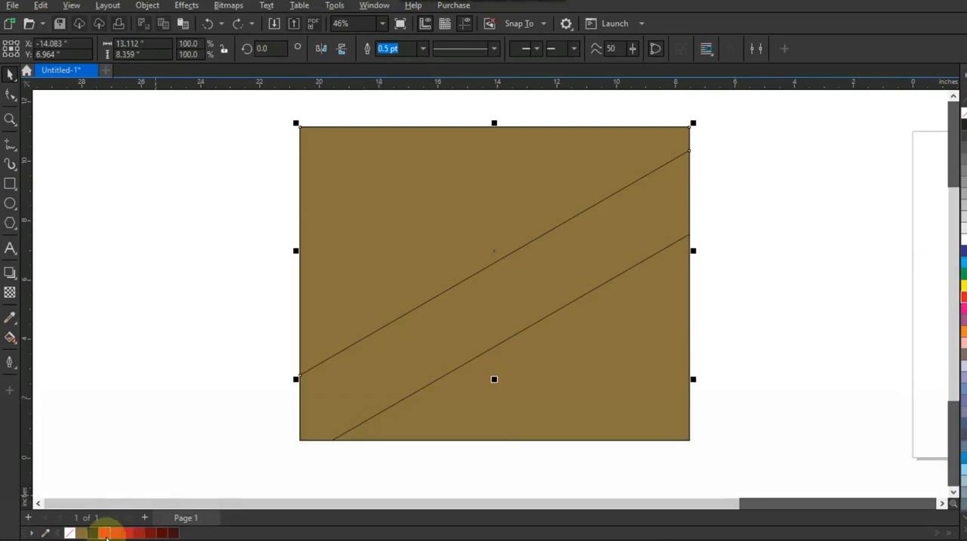
left_click(105, 533)
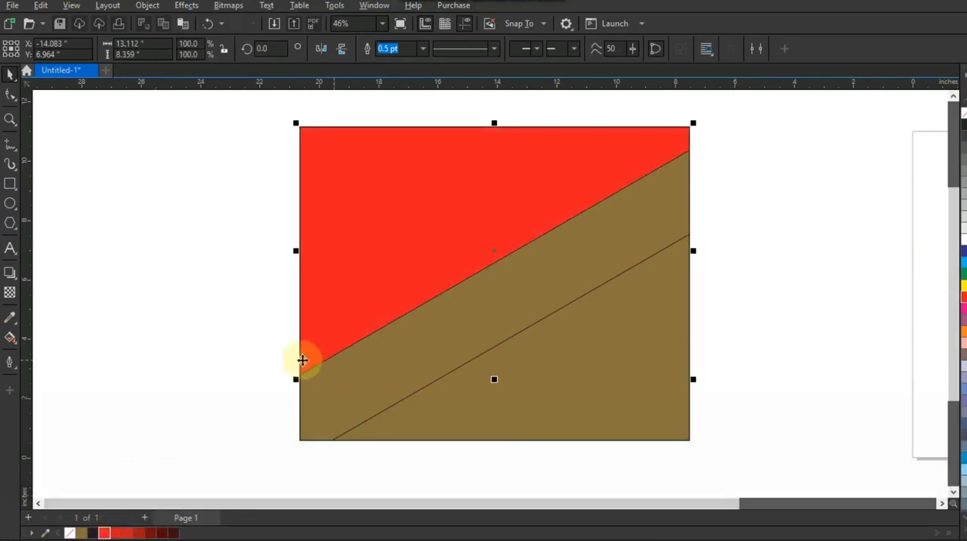
left_click(10, 338)
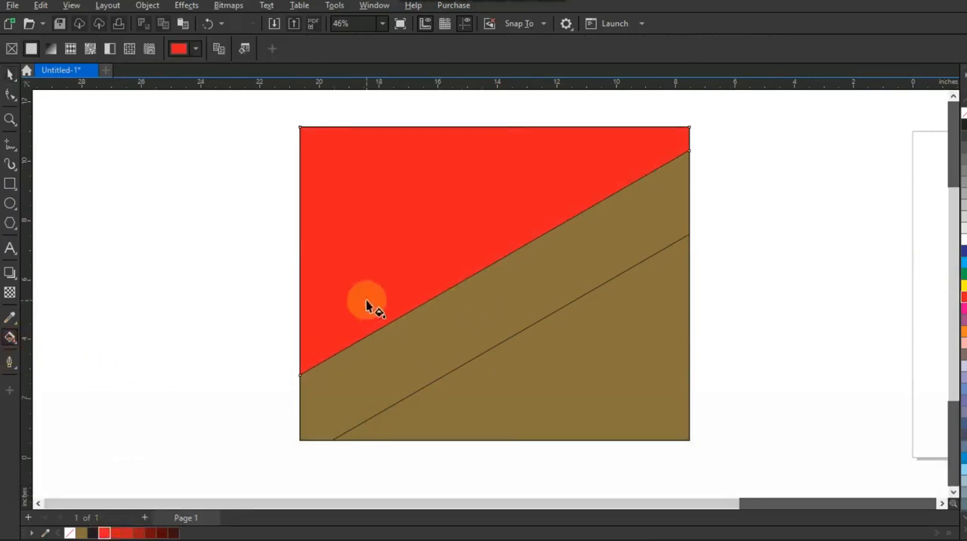
left_click_drag(346, 297, 554, 196)
left_click_drag(127, 532, 584, 170)
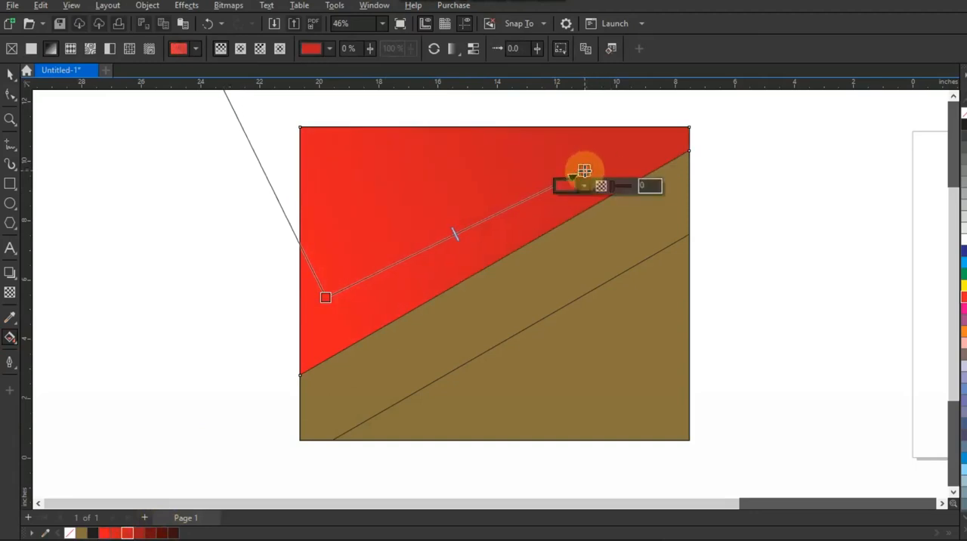
left_click_drag(330, 292, 284, 337)
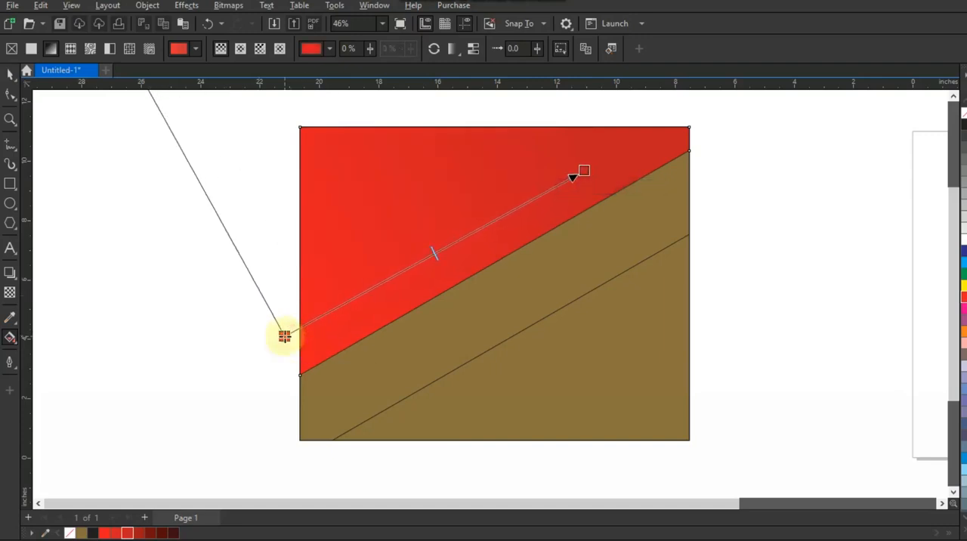
left_click(11, 74)
left_click(192, 312)
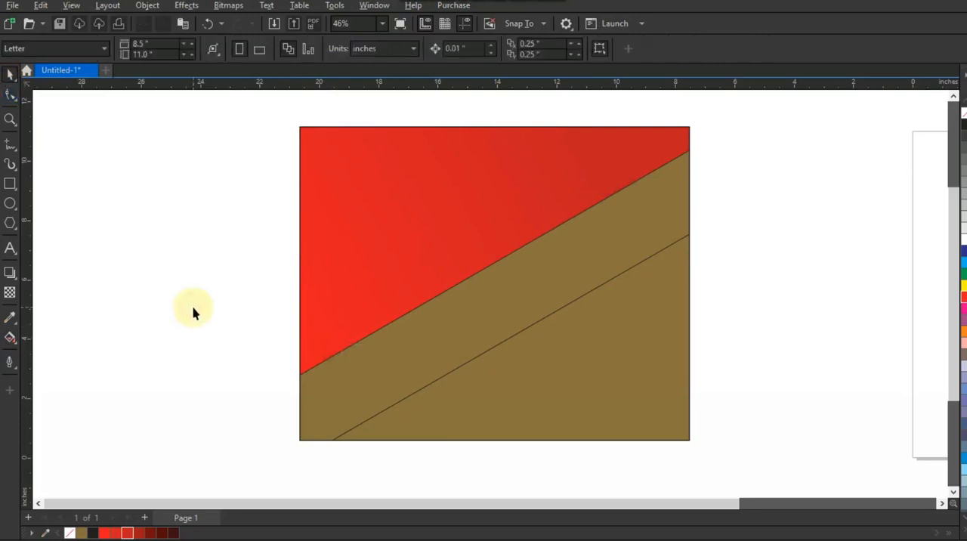
Fill the diagonal band with a linear gradient from dark maroon at its lower edge to red at its upper edge
left_click(475, 322)
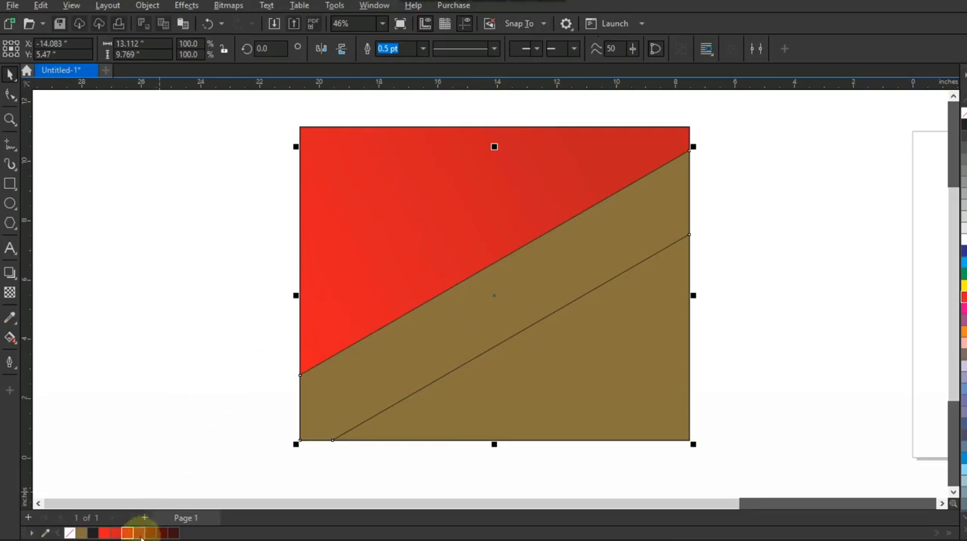
left_click(162, 533)
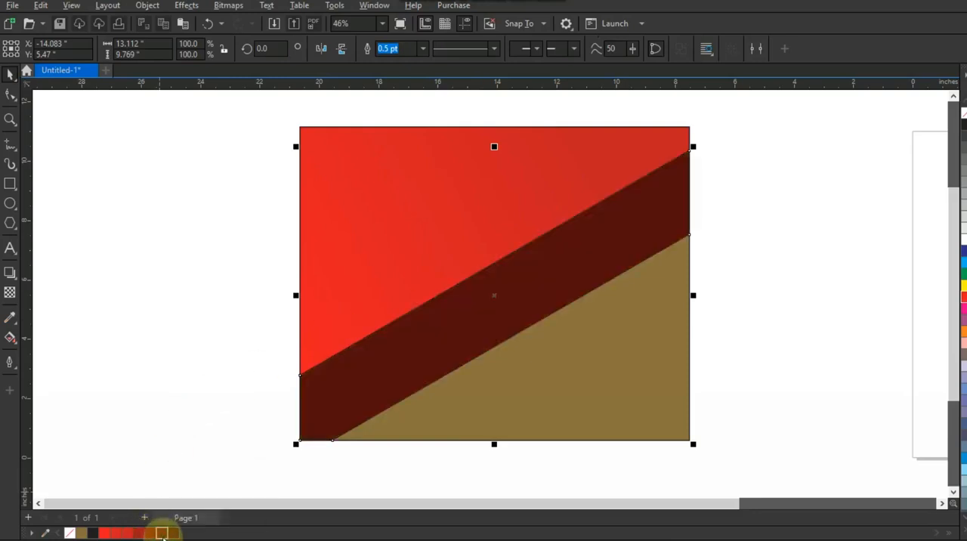
left_click(10, 339)
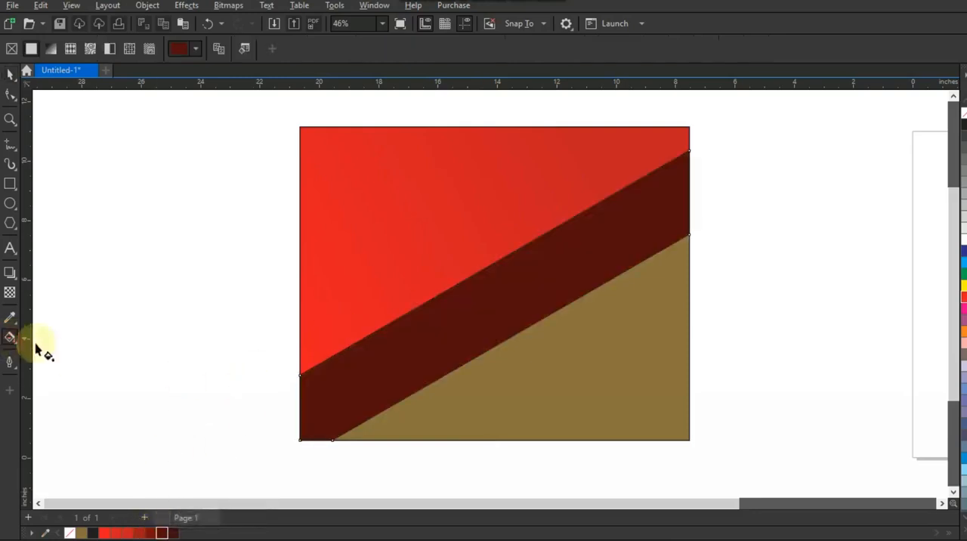
left_click_drag(502, 353, 472, 281)
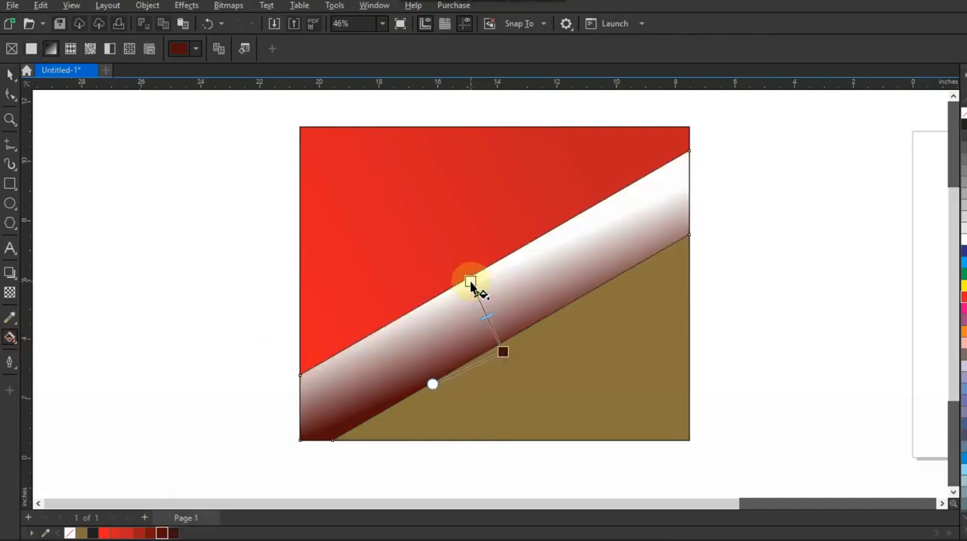
left_click(470, 281)
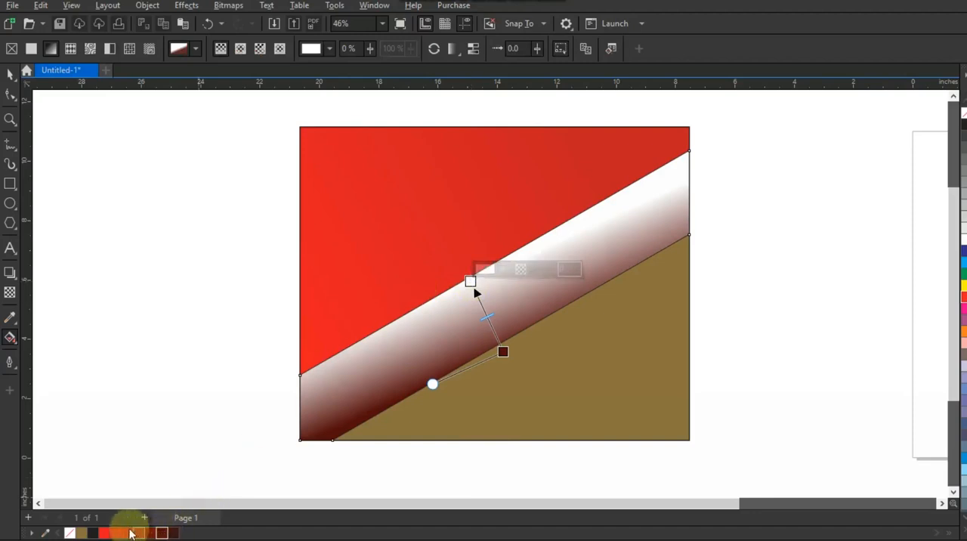
left_click_drag(130, 534, 470, 280)
key("space")
left_click(166, 253)
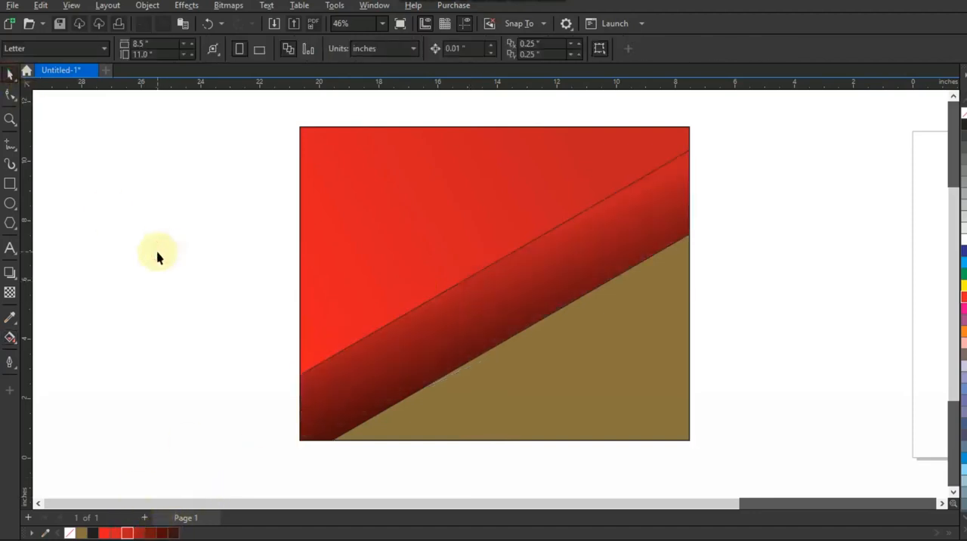
Fill the lower triangular section with a solid medium red
left_click(579, 411)
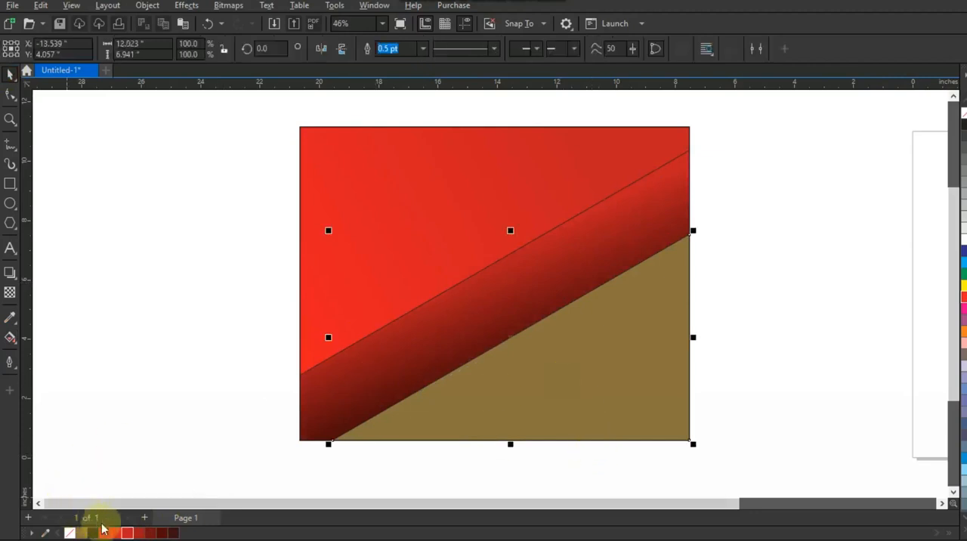
left_click(117, 534)
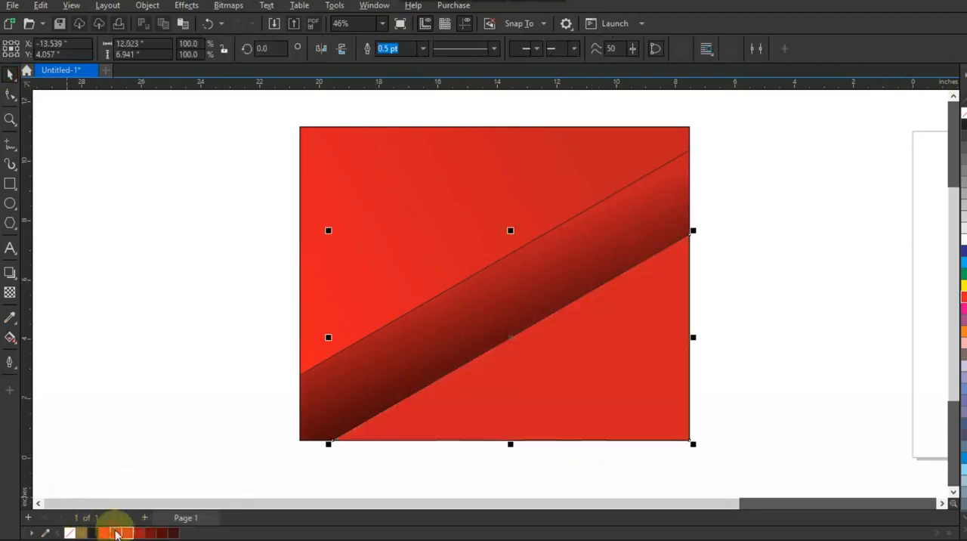
left_click(227, 242)
Remove the outline from the dark diagonal band and the upper red section
left_click(493, 298)
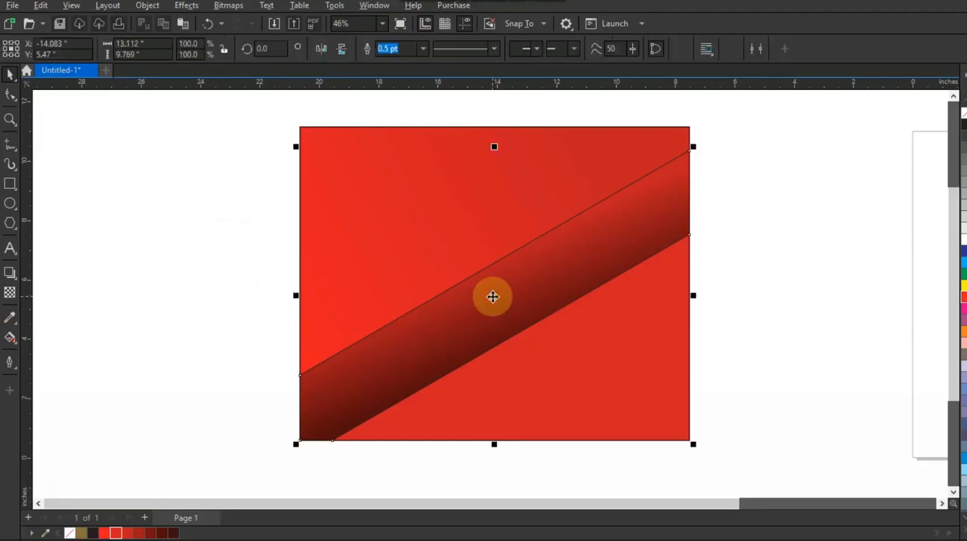
left_click(564, 175, "shift")
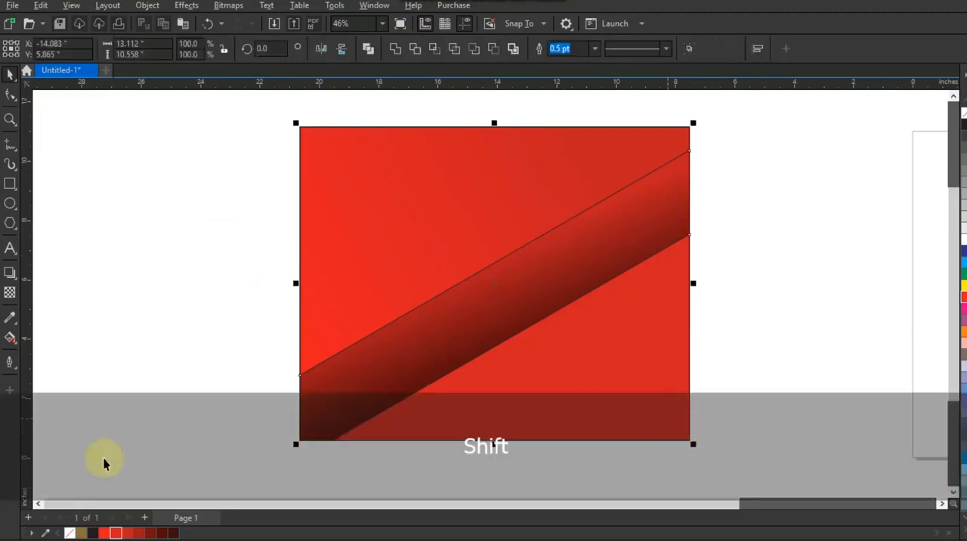
right_click(70, 533)
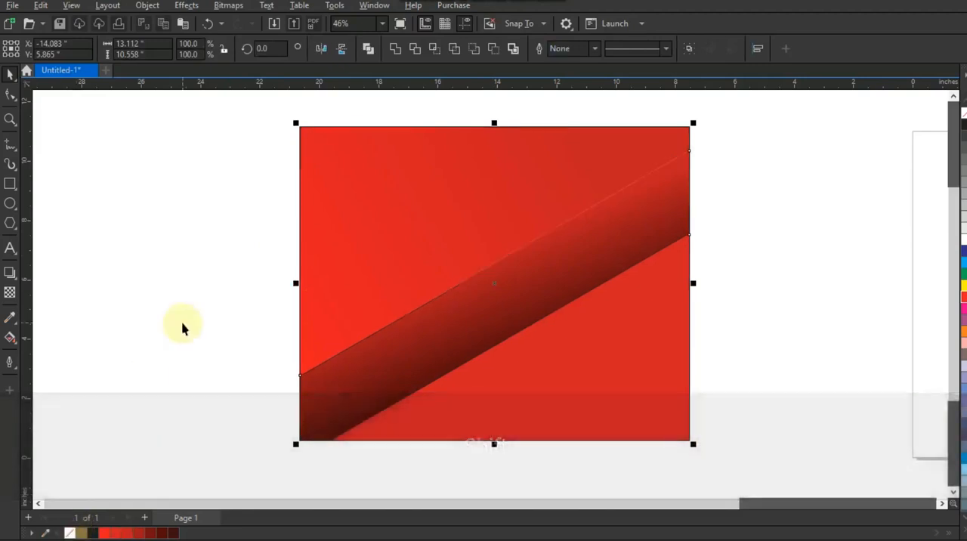
left_click(182, 325)
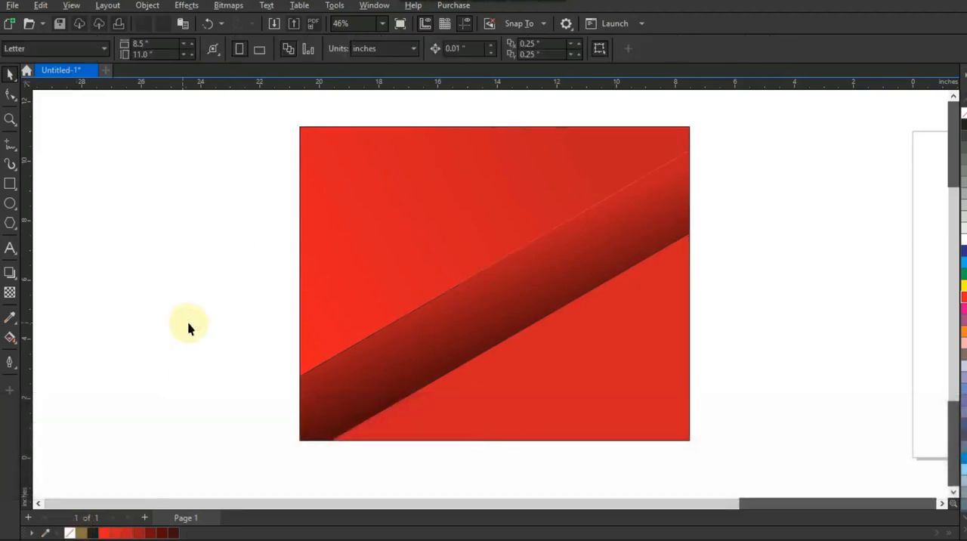
Adjust the diagonal band's linear gradient, moving the dark maroon end inward from its lower edge and nudging the red end
left_click(454, 330)
key("g")
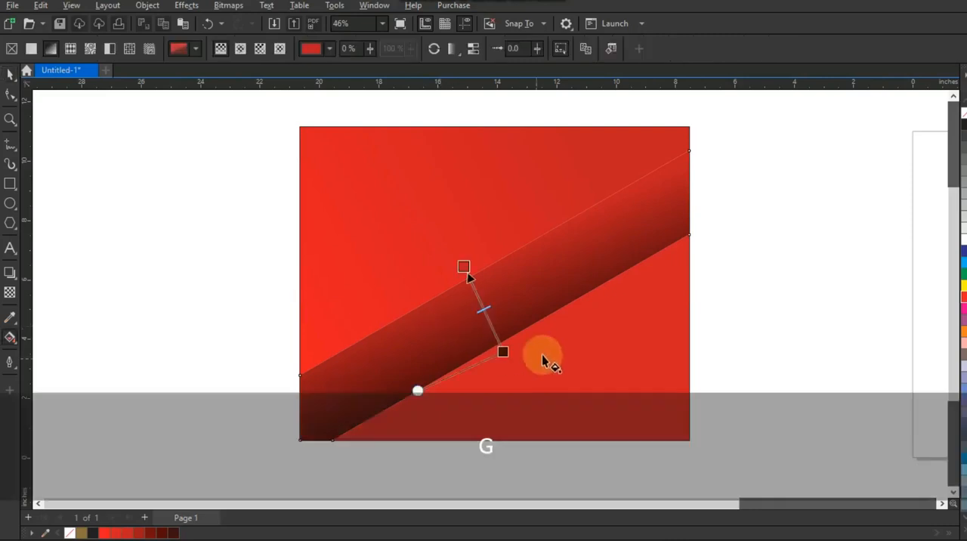
left_click_drag(503, 350, 494, 325)
left_click(463, 268)
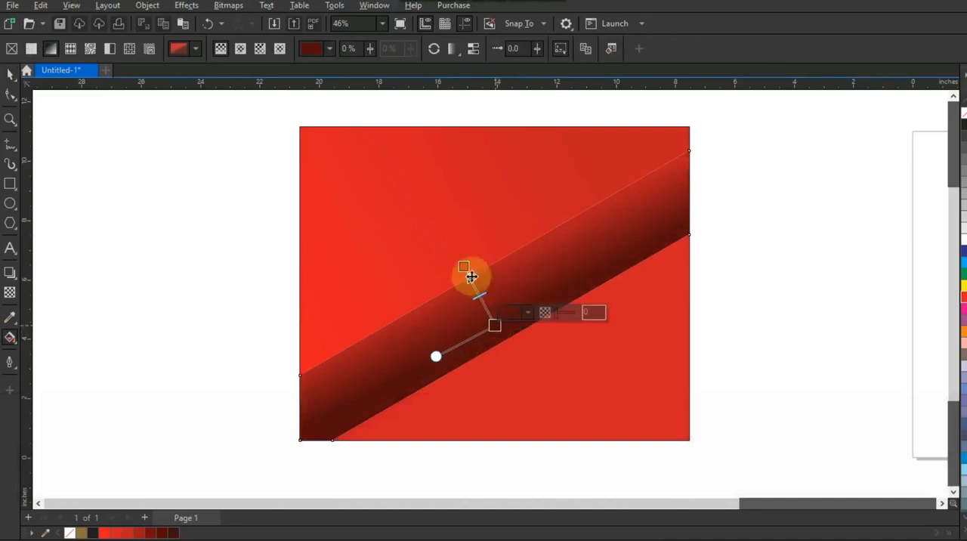
left_click_drag(463, 268, 461, 268)
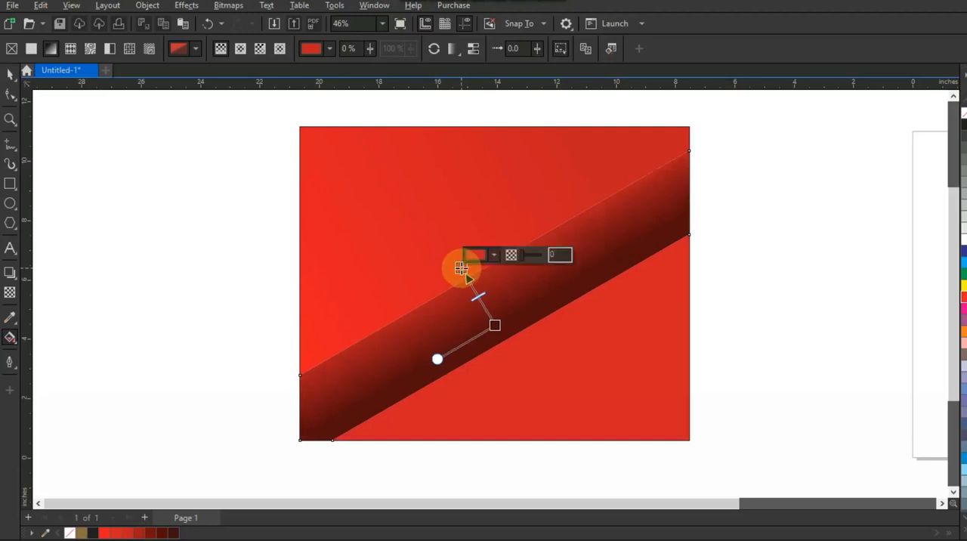
left_click(12, 75)
left_click(157, 331)
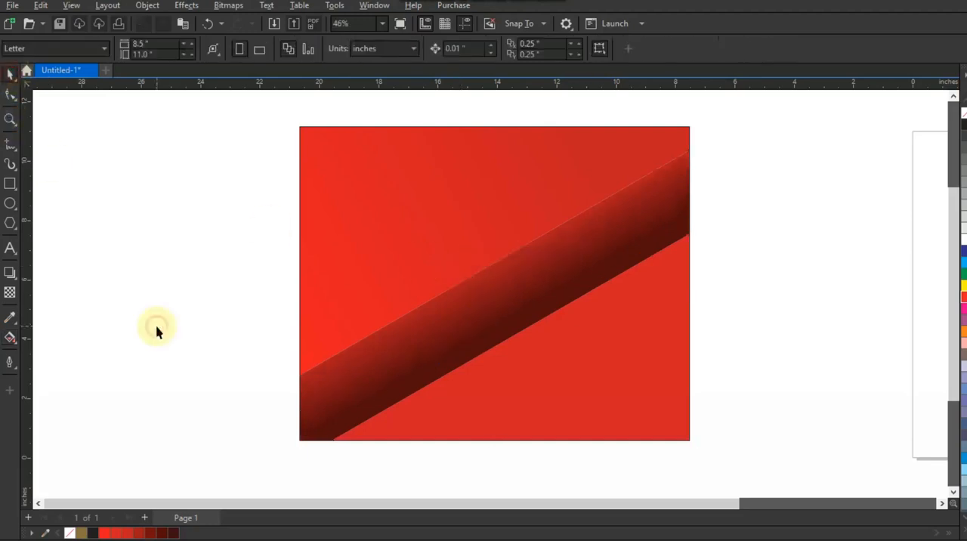
Add the text LOVE on the blank area beside the artwork and set its font to Geometr415 Blk BT
left_click(10, 249)
left_click(110, 275)
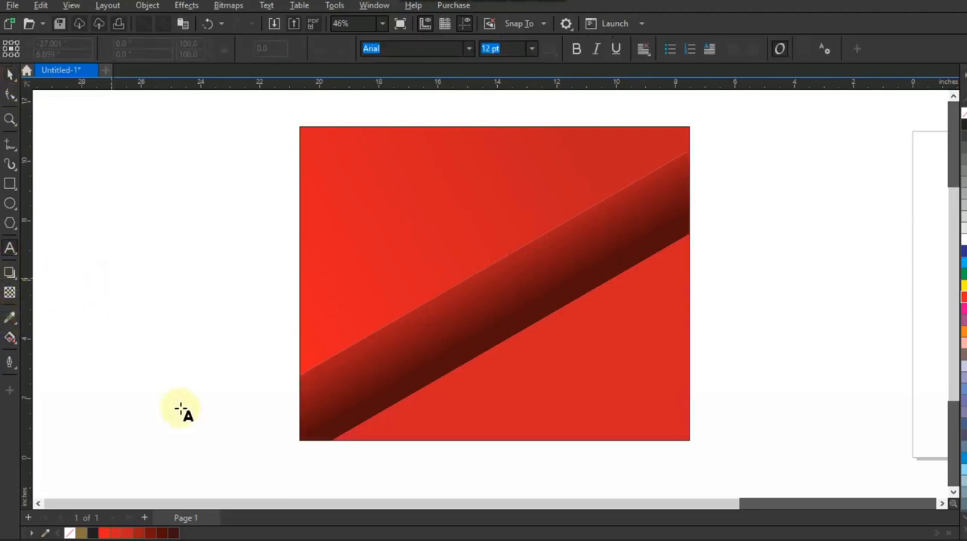
key("Caps_Lock")
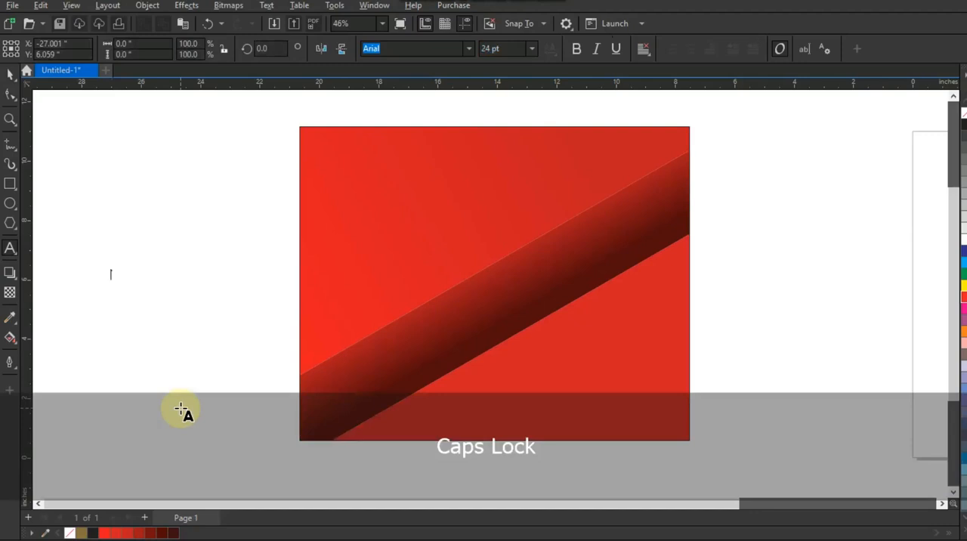
type("LOVE")
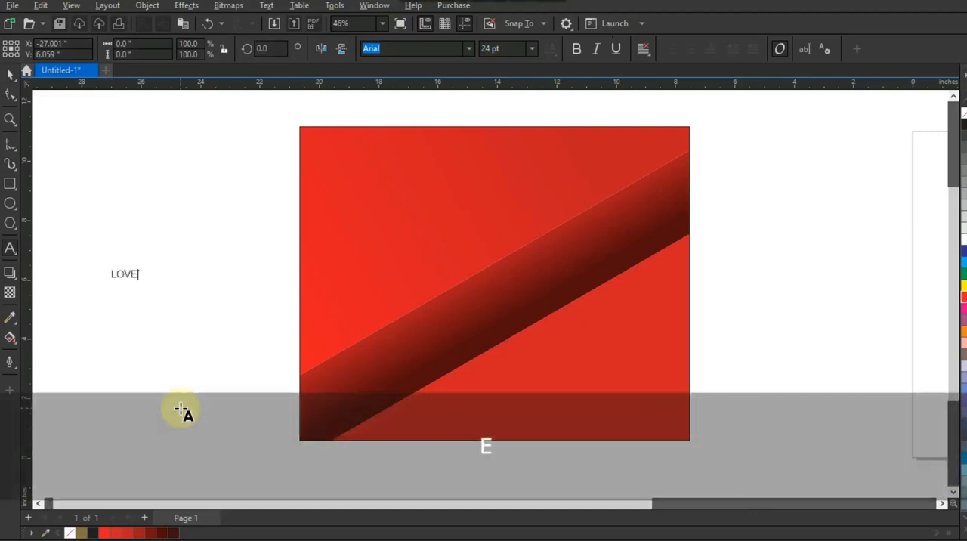
left_click(11, 73)
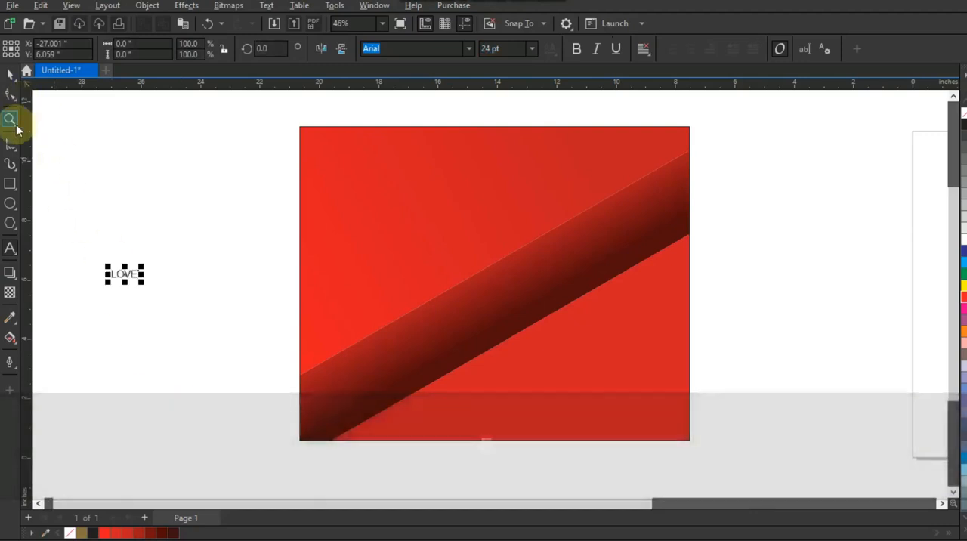
left_click(467, 49)
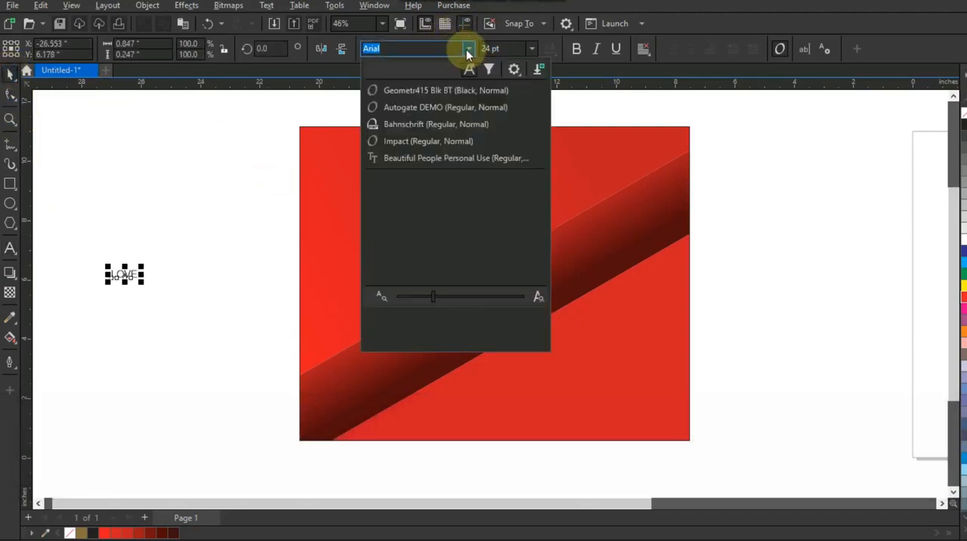
left_click(445, 90)
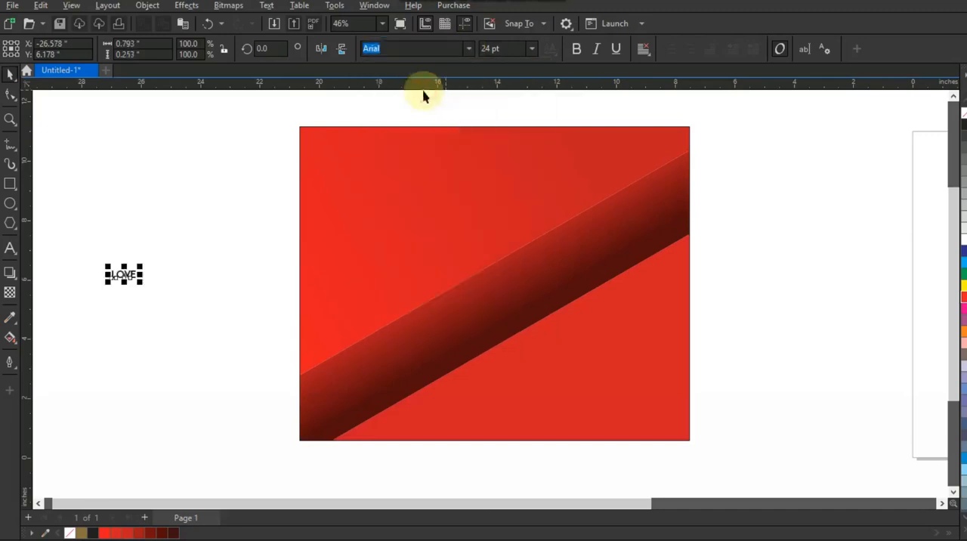
Enlarge the LOVE text to about 172 pt over the upper red section and convert it to curves
key("shift")
left_click_drag(143, 284, 214, 360)
left_click_drag(172, 261, 538, 190)
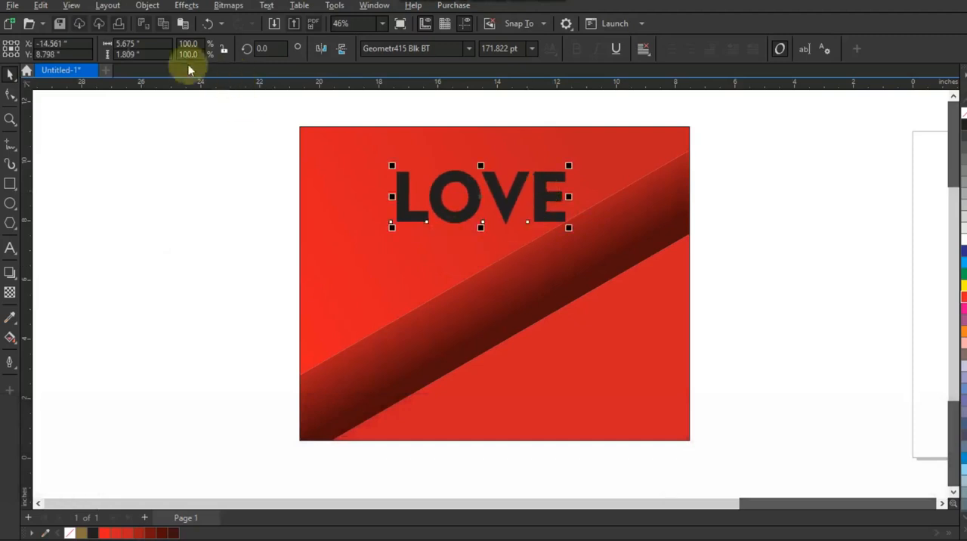
left_click(148, 6)
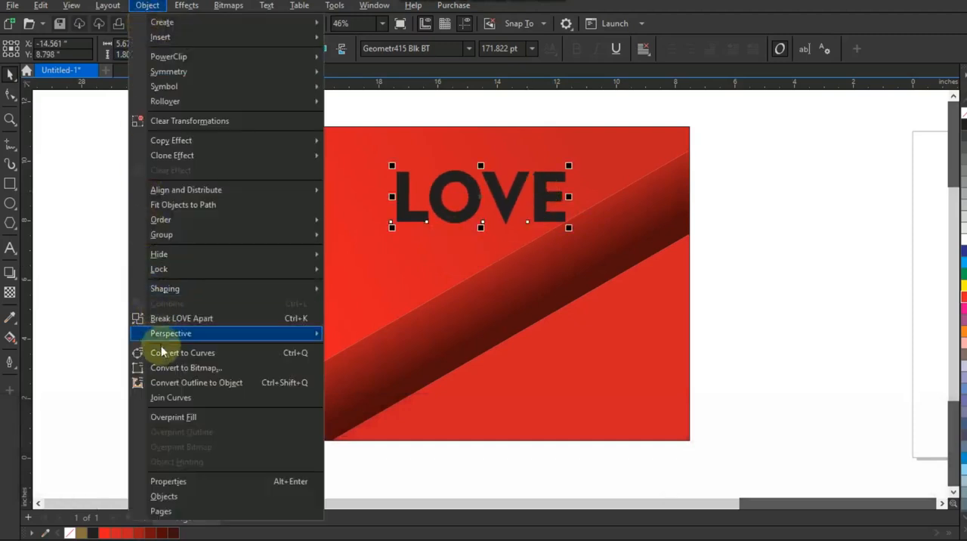
left_click(140, 352)
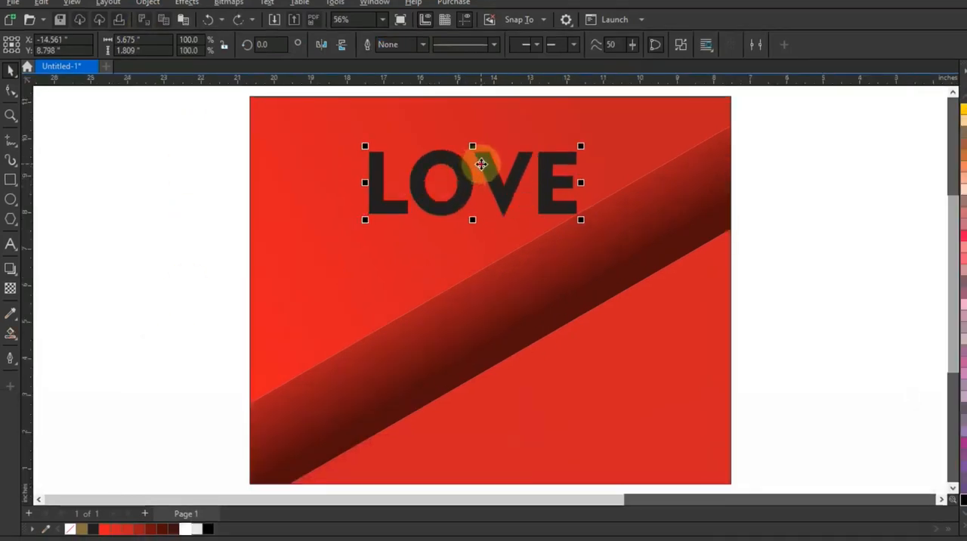
Skew the LOVE lettering upward toward its right end and flatten it over the diagonal band's upper edge
left_click(481, 165)
left_click(479, 162)
left_click(451, 198)
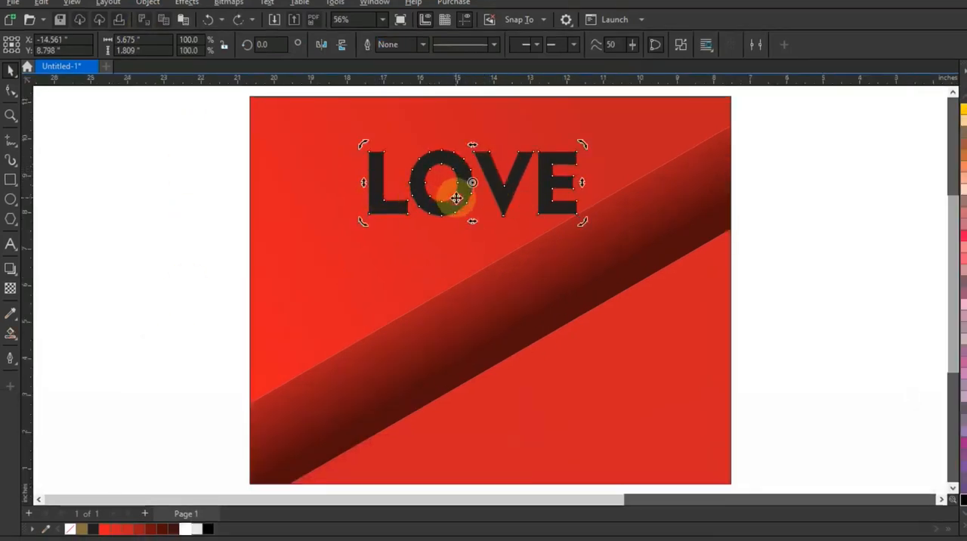
left_click_drag(578, 221, 571, 171)
left_click_drag(512, 189, 499, 248)
left_click(457, 219)
left_click(472, 220)
left_click_drag(461, 158, 453, 213)
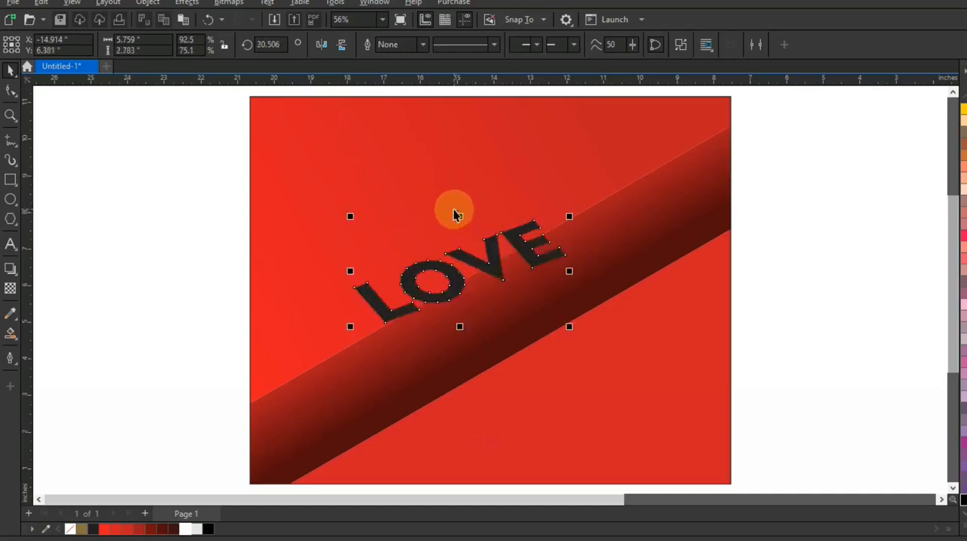
Skew the LOVE lettering further to about 30 degrees, so its baseline follows the diagonal band's upper edge
left_click_drag(566, 274, 565, 240)
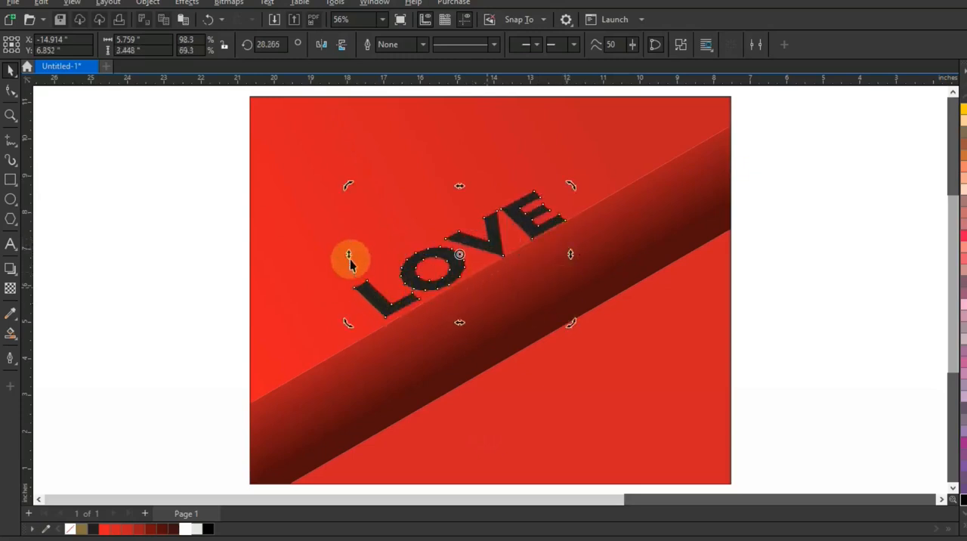
left_click_drag(349, 253, 350, 261)
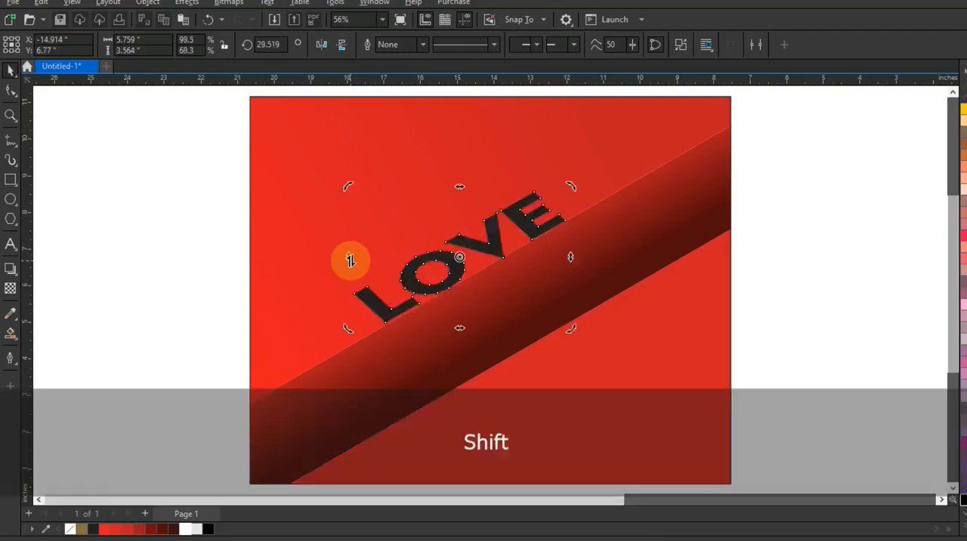
key("shift+F2")
left_click_drag(170, 290, 168, 297)
key("F3")
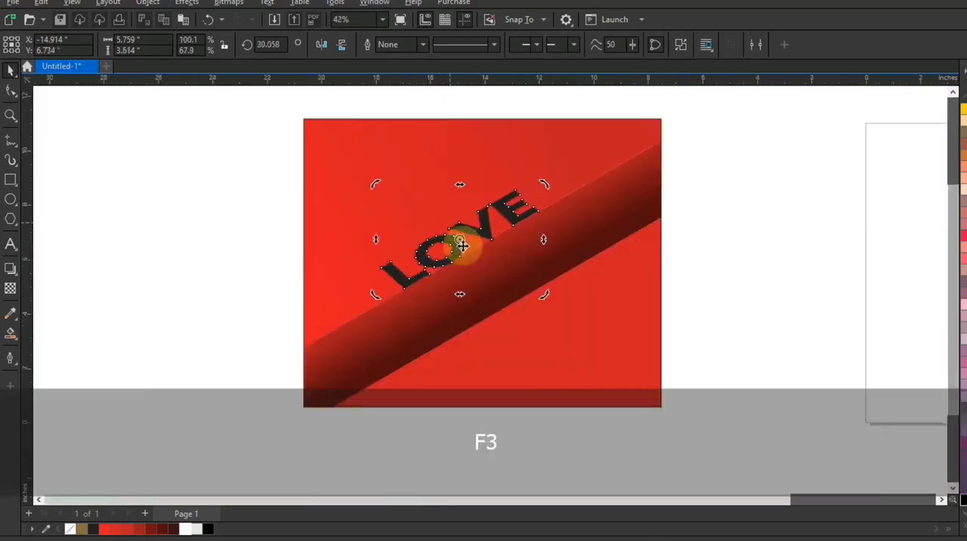
Add the text LET'S FALL IN beside the artwork and set its font to Geometr415 Blk BT
key("Escape")
left_click_drag(232, 118, 193, 93)
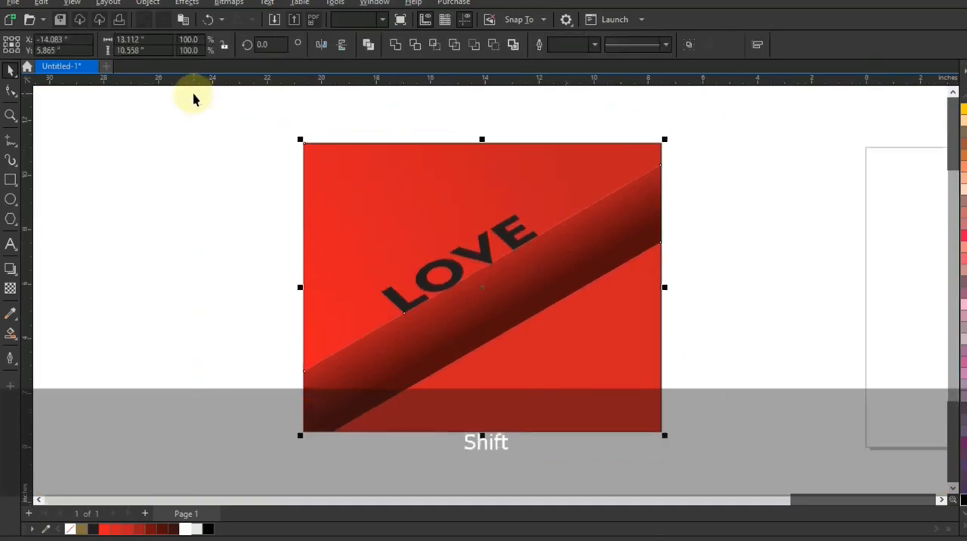
key("shift+F2")
key("Escape")
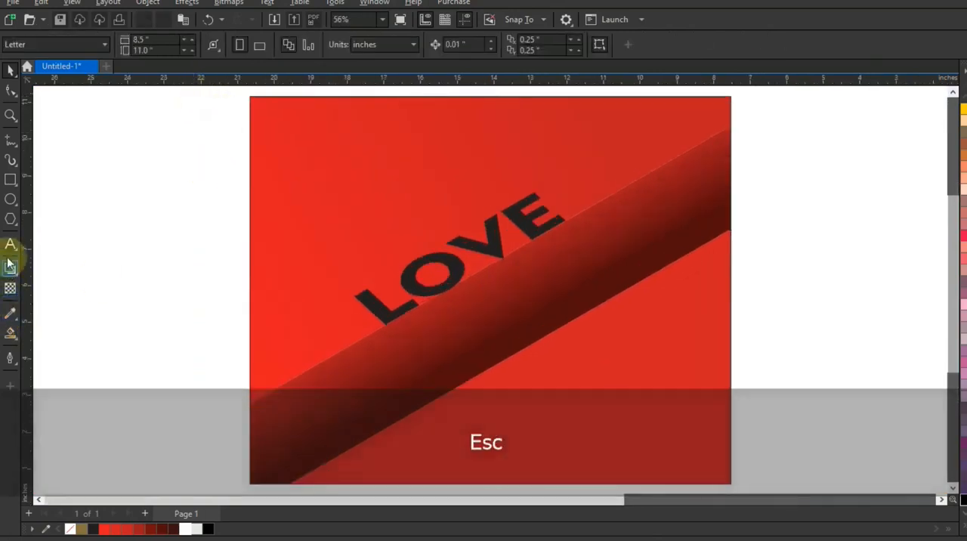
left_click(11, 244)
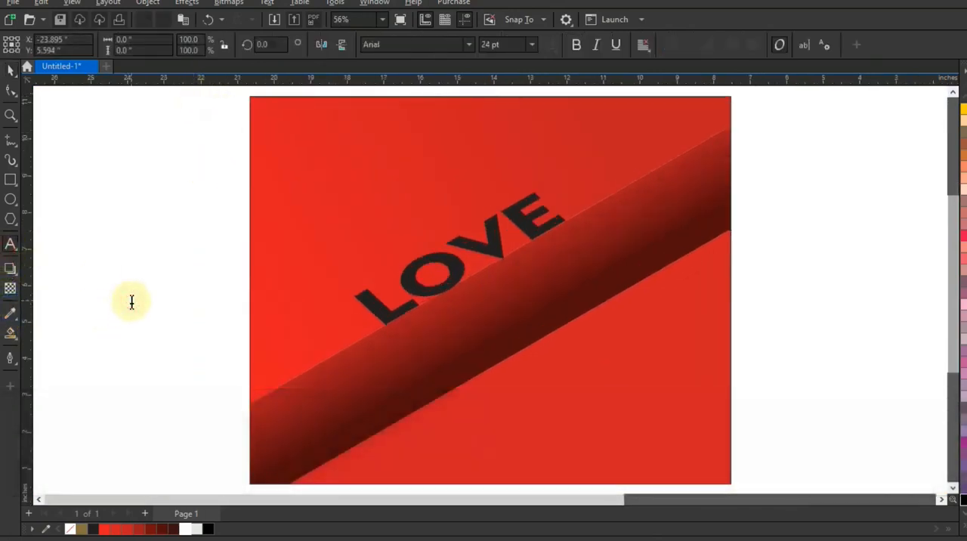
left_click(132, 301)
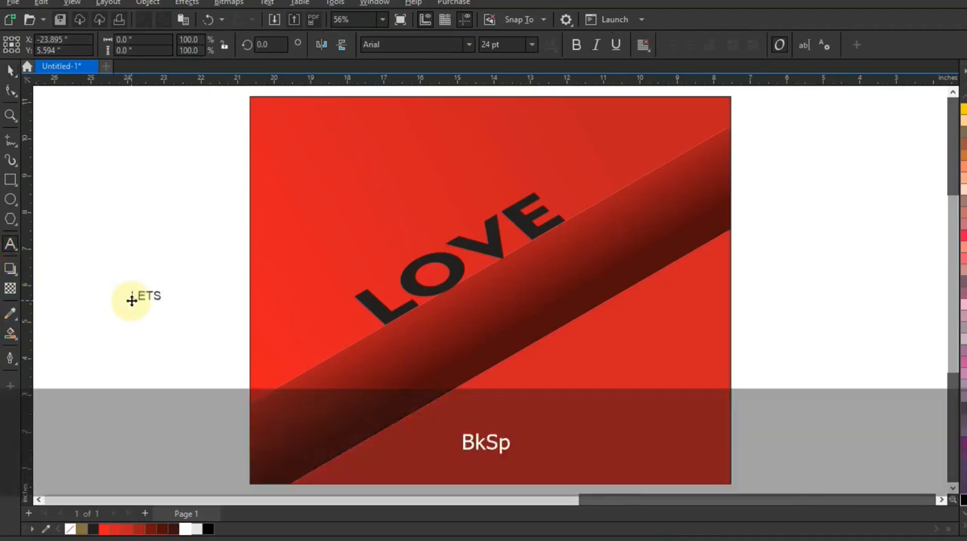
type("LET")
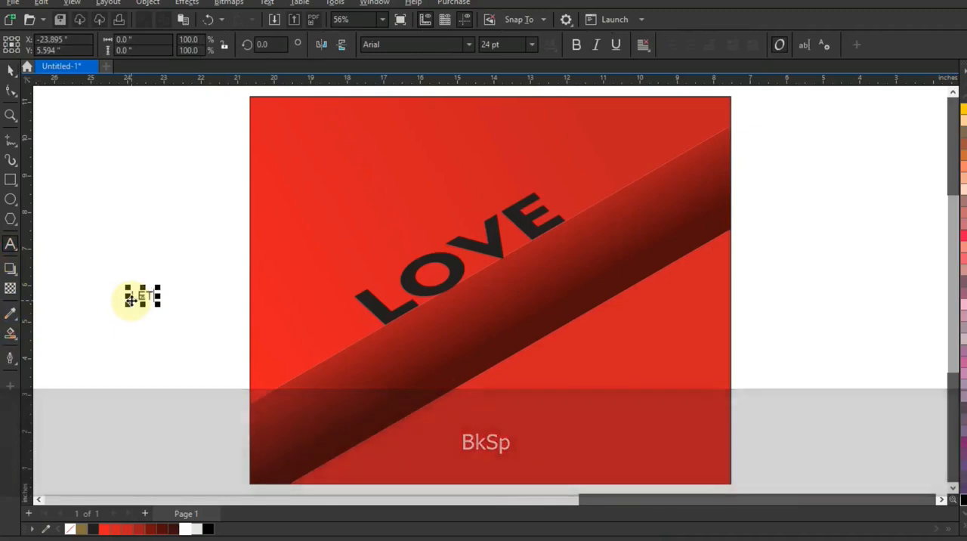
type("'S FALL IN")
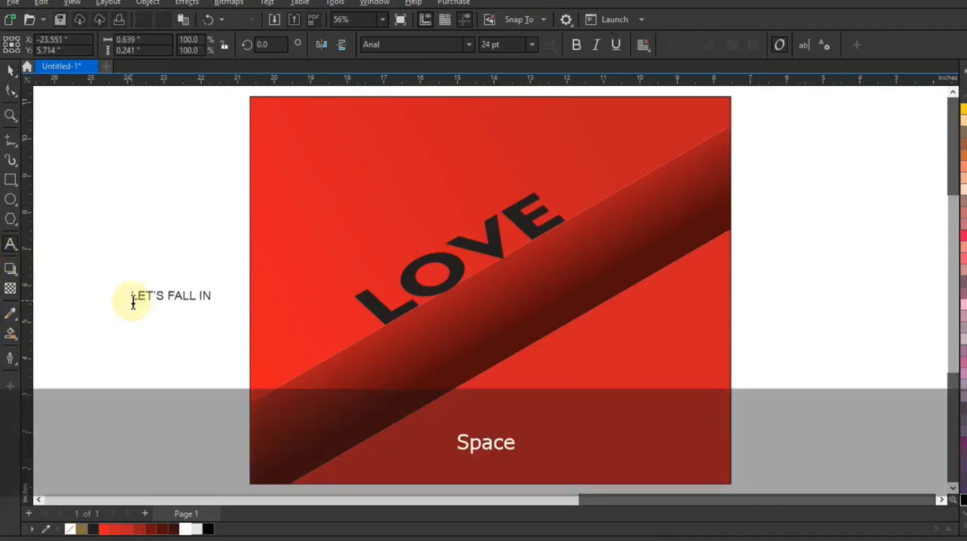
left_click(10, 70)
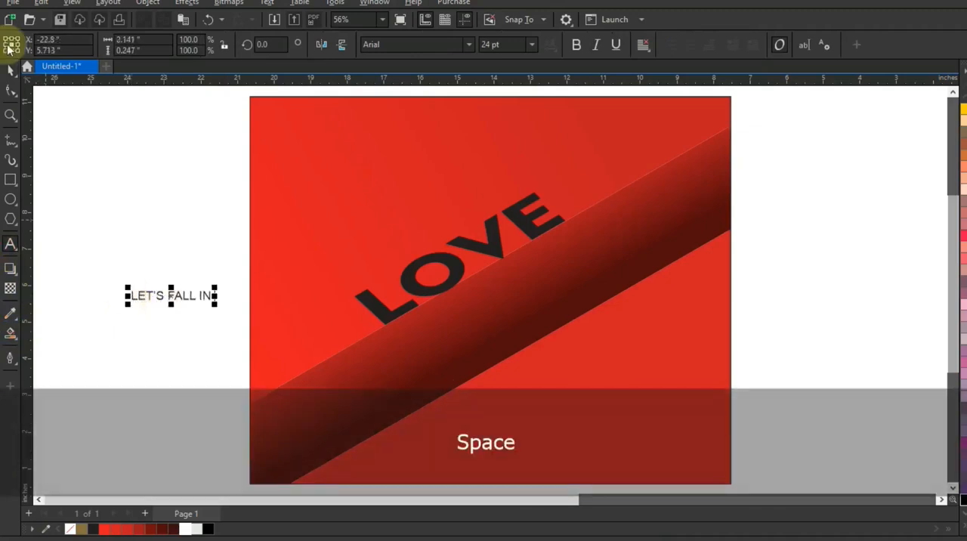
left_click(412, 44)
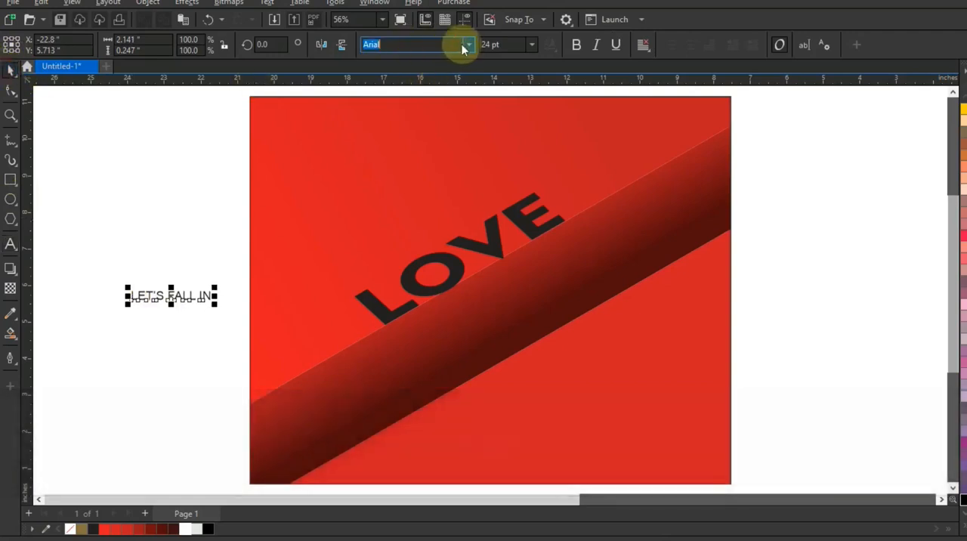
left_click(463, 45)
left_click(433, 90)
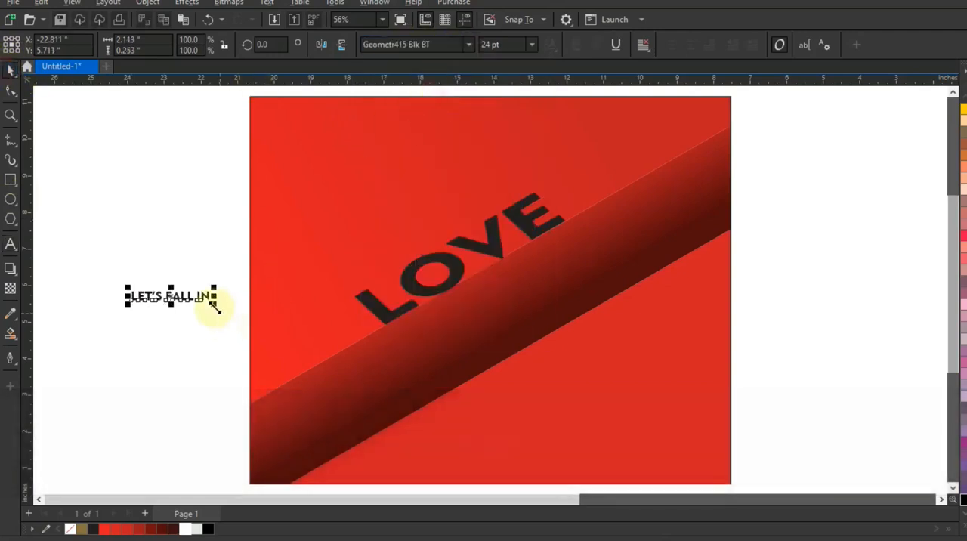
Enlarge the LET'S FALL IN text to about 45 pt and place it above LOVE at a 30-degree angle
left_click_drag(215, 306, 244, 267)
left_click(242, 298)
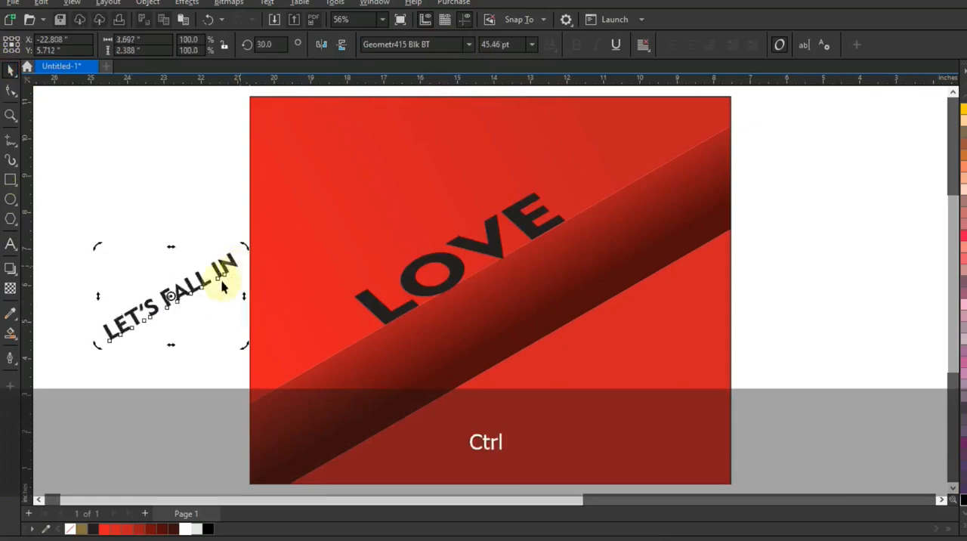
left_click_drag(191, 286, 428, 240)
Flatten and skew LET'S FALL IN along the top of LOVE, scaling it to about 5.2 inches wide
left_click_drag(411, 201, 398, 236)
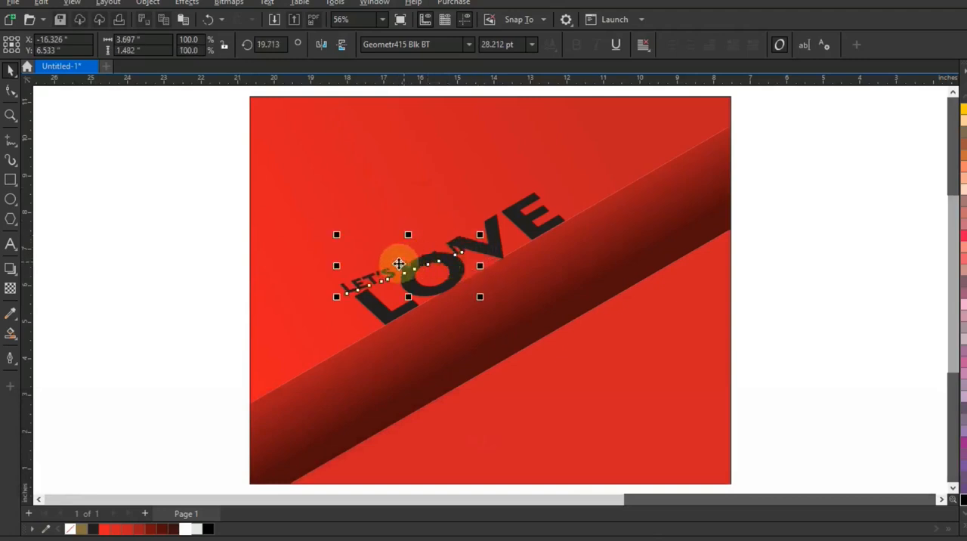
left_click_drag(482, 266, 535, 170)
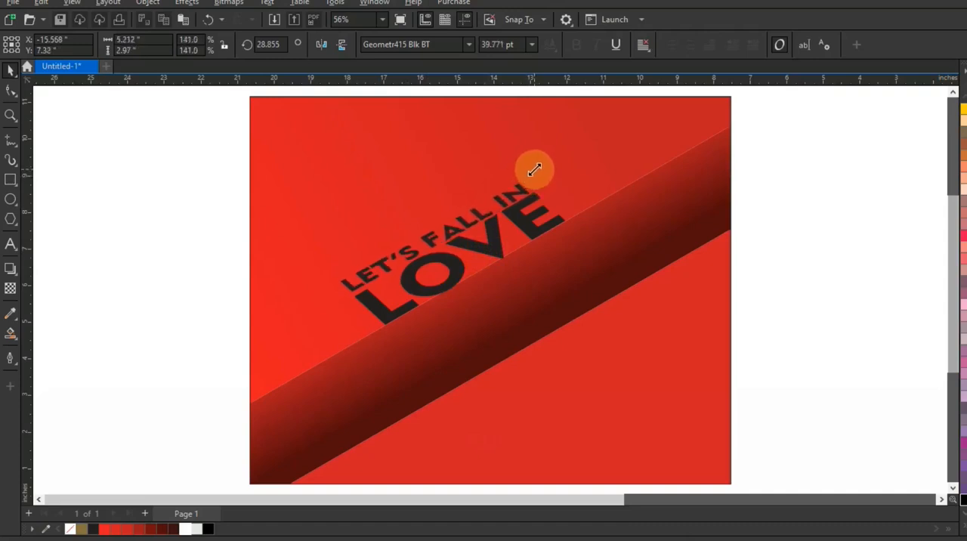
left_click_drag(534, 169, 535, 171)
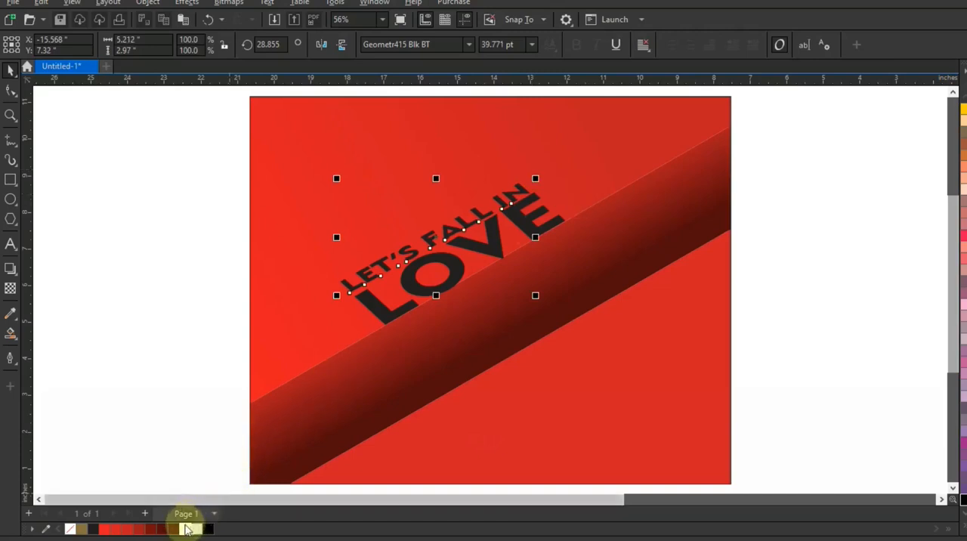
Fill both the LET'S FALL IN text and the LOVE lettering with white
left_click(186, 528)
left_click(448, 264)
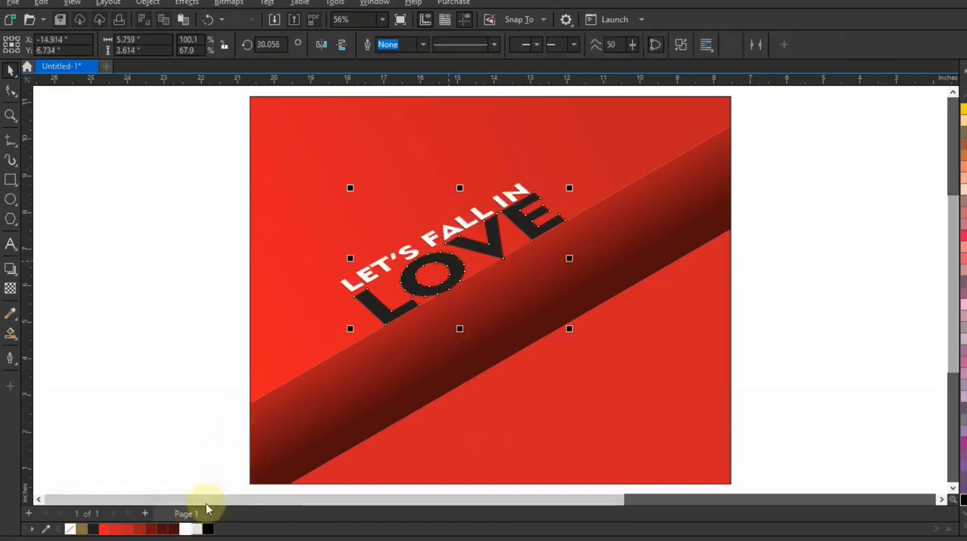
left_click(186, 528)
left_click(194, 279)
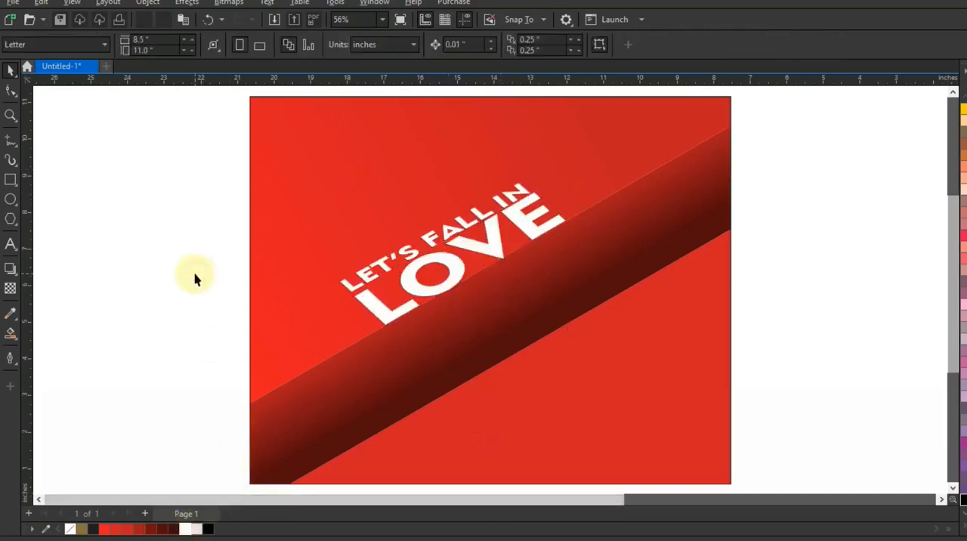
Draw a vertical line about 4.15 inches long at the right edge of the E and place copies at the other LOVE letters' base corners
left_click(10, 115)
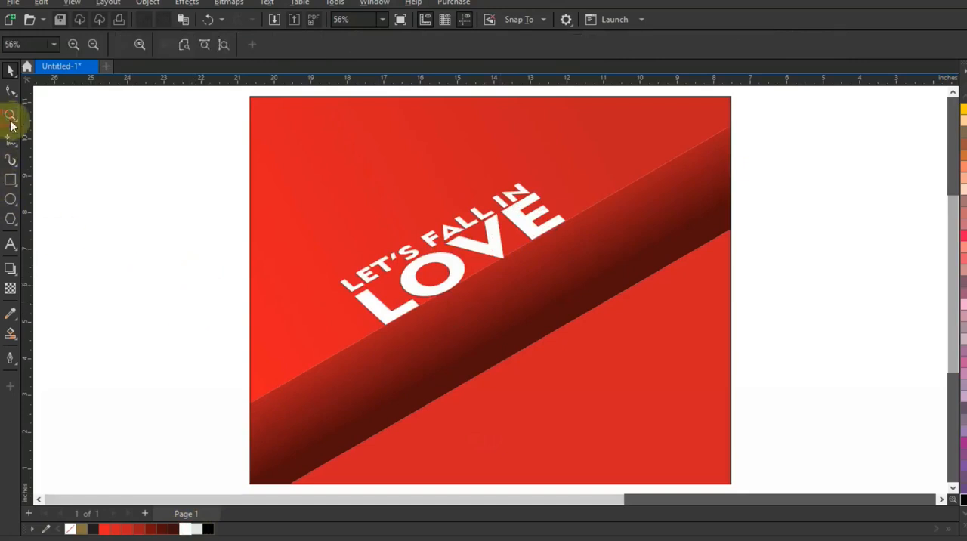
left_click_drag(339, 183, 689, 418)
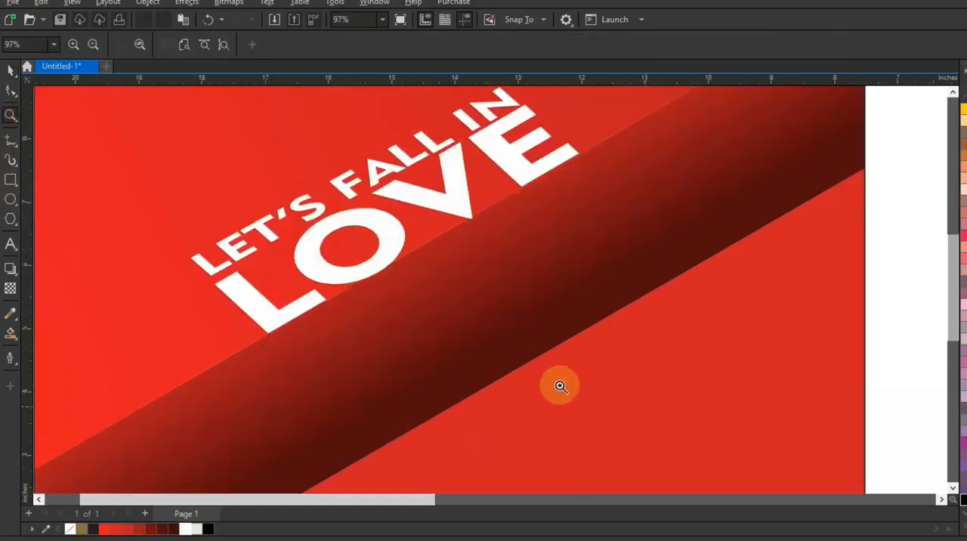
left_click(8, 142)
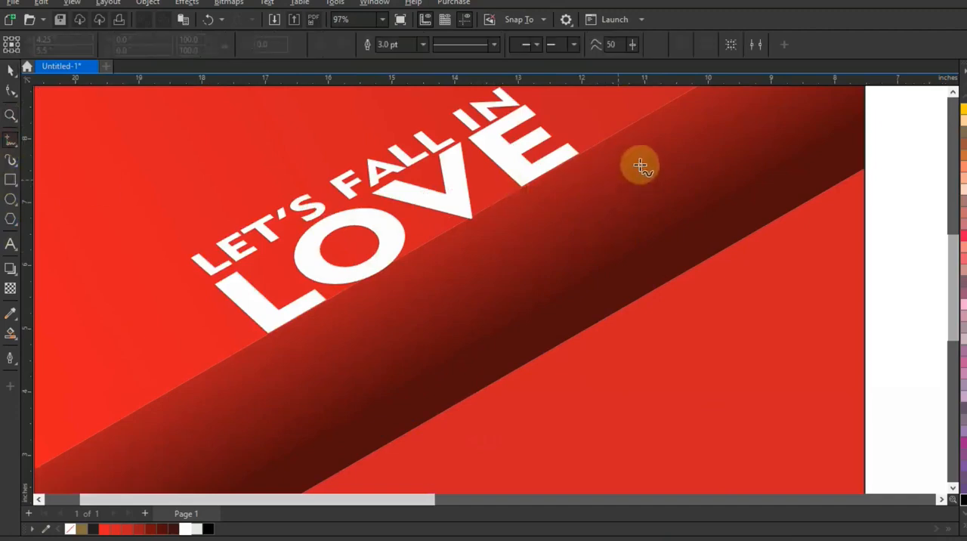
left_click(579, 129)
left_click(579, 388)
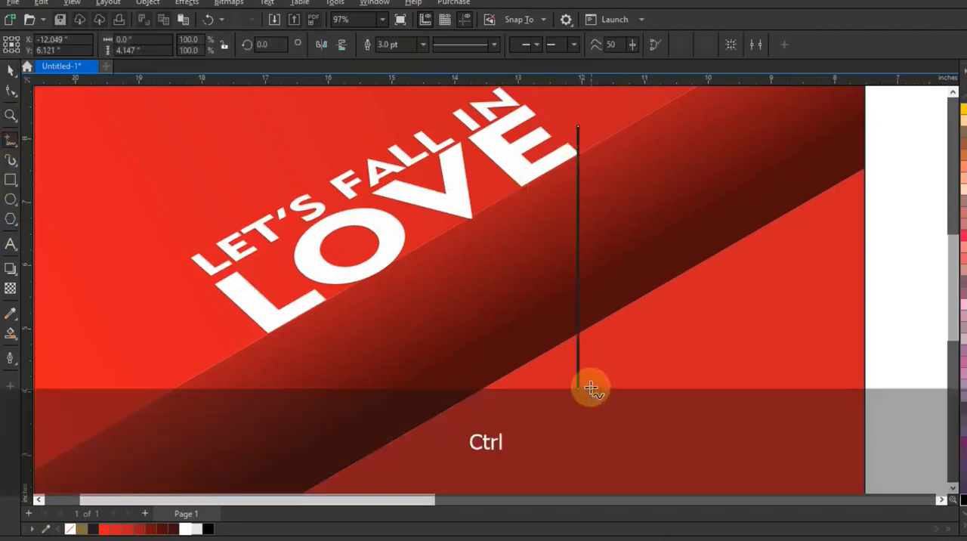
left_click(14, 71)
left_click_drag(579, 214, 268, 257)
Combine all the vertical lines into one object and extend their lower ends to the artwork's bottom edge
key("F3")
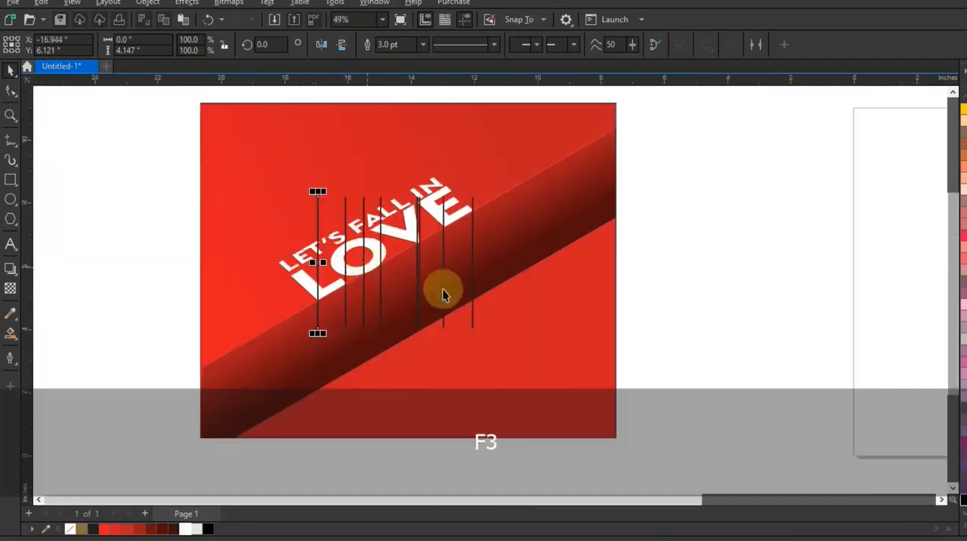
left_click_drag(687, 364, 310, 133)
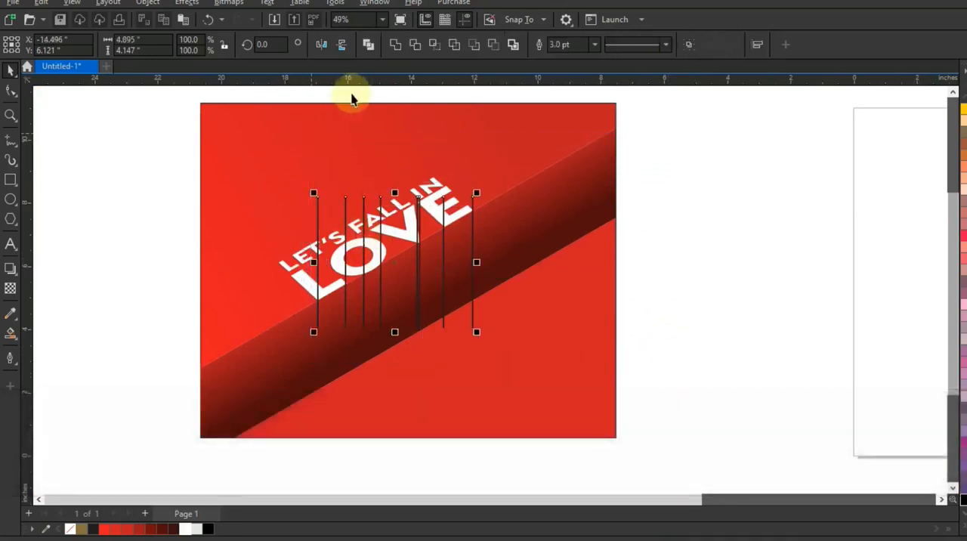
left_click(367, 50)
left_click(11, 91)
left_click_drag(279, 304, 465, 425)
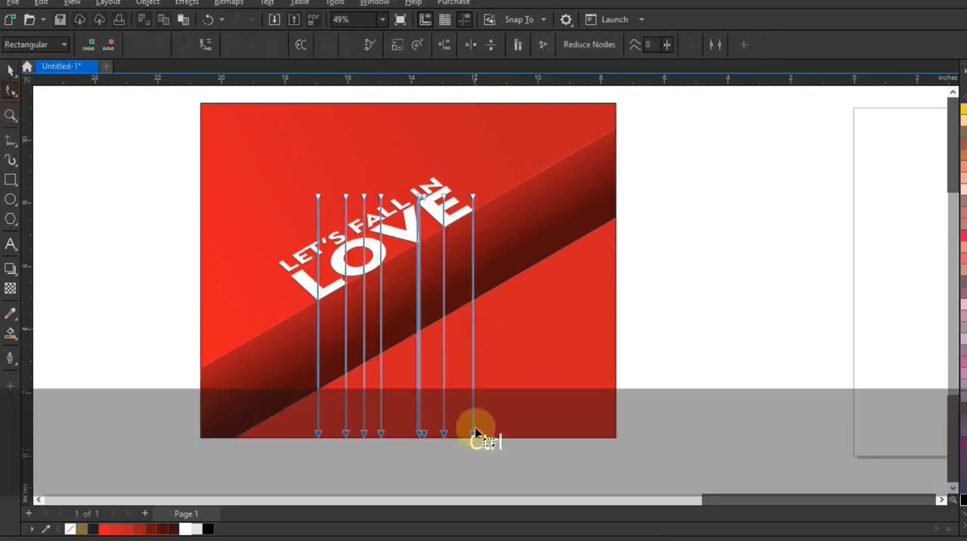
Smart-fill the band areas beneath L, O, V and E between the vertical lines, and delete the lines
left_click(11, 333)
left_click(328, 323)
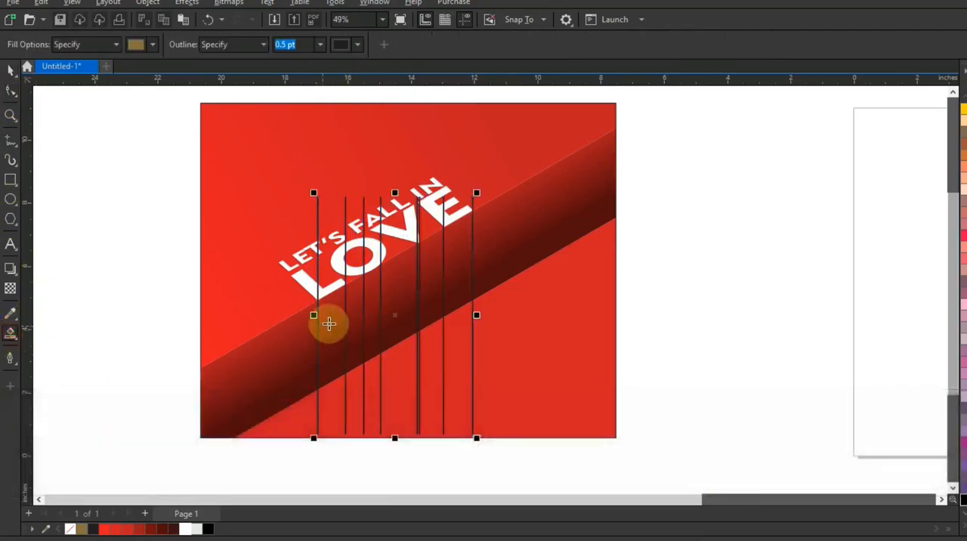
left_click(375, 288)
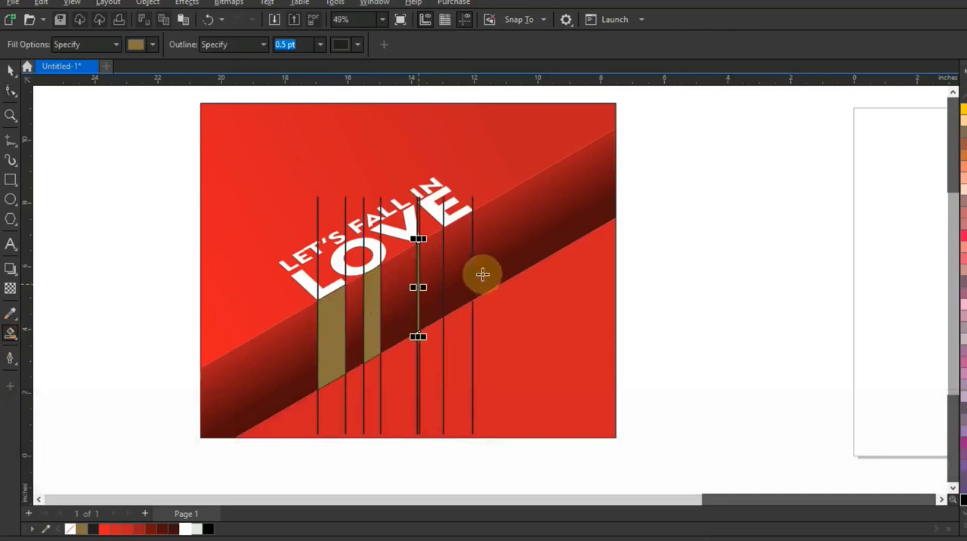
left_click(458, 267)
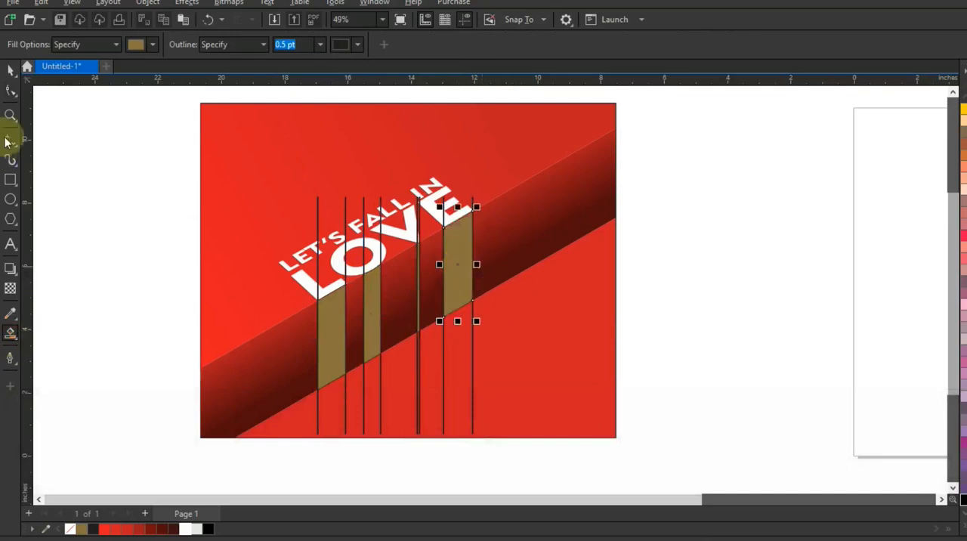
left_click(12, 70)
left_click(445, 356)
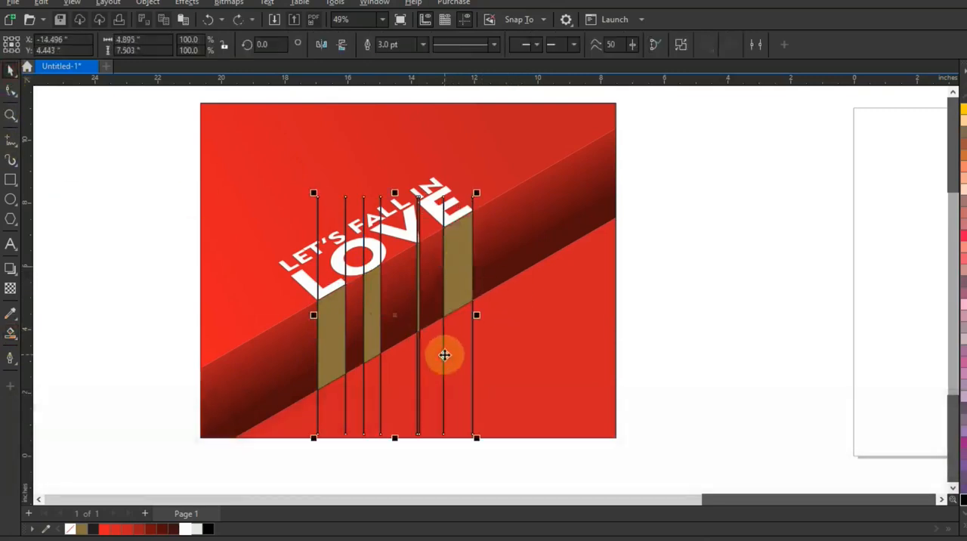
key("Delete")
Weld the four filled strips beneath the LOVE letters into one object
left_click(462, 296)
left_click(421, 302, "shift")
left_click(371, 324, "shift")
left_click(332, 346, "shift")
left_click(397, 44)
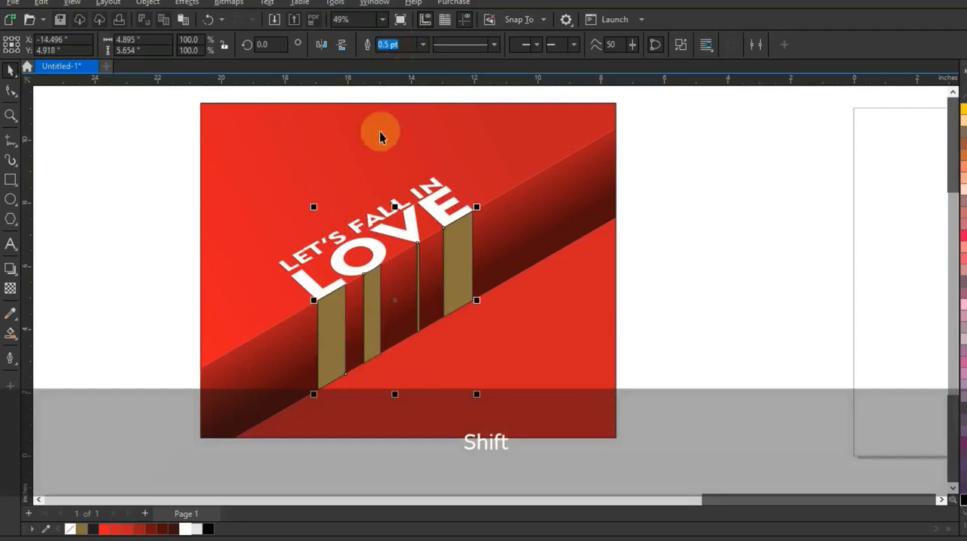
Remove the outline from the welded strips and fill them with light grey
right_click(71, 530)
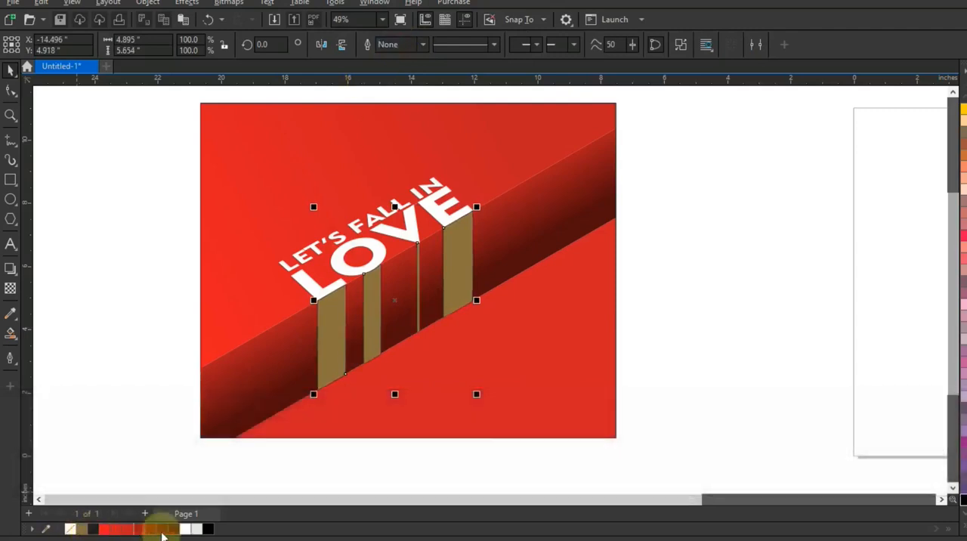
left_click(195, 529)
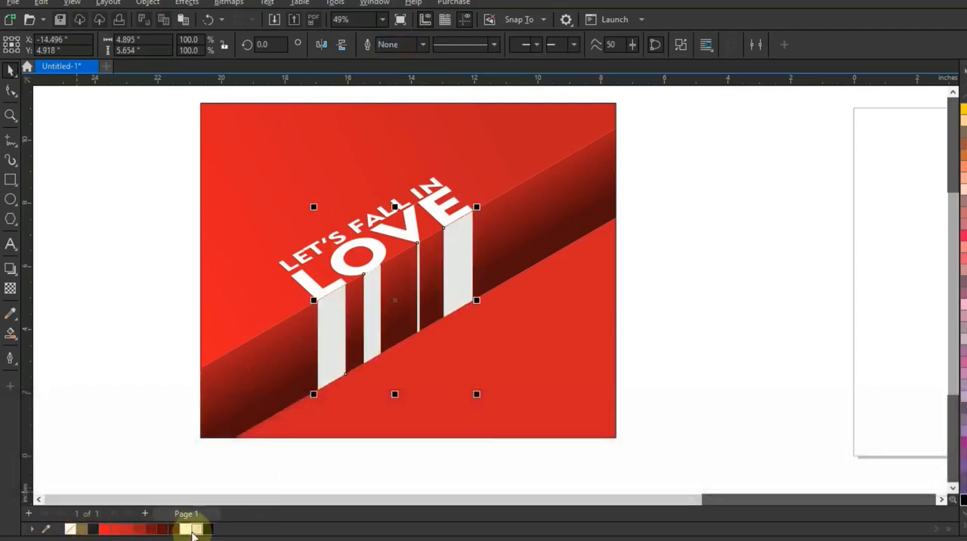
left_click(188, 529)
left_click(201, 531)
left_click(158, 384)
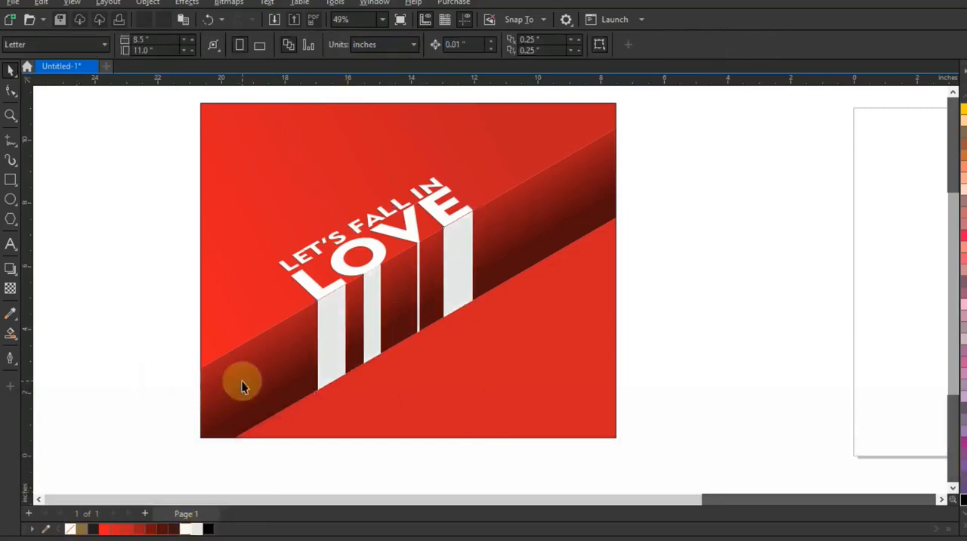
Nudge the LET'S FALL IN and LOVE lettering down slightly so LOVE meets the tops of the grey strips
left_click_drag(147, 138, 493, 314)
key("shift+F2")
key("Down")
key("Down")
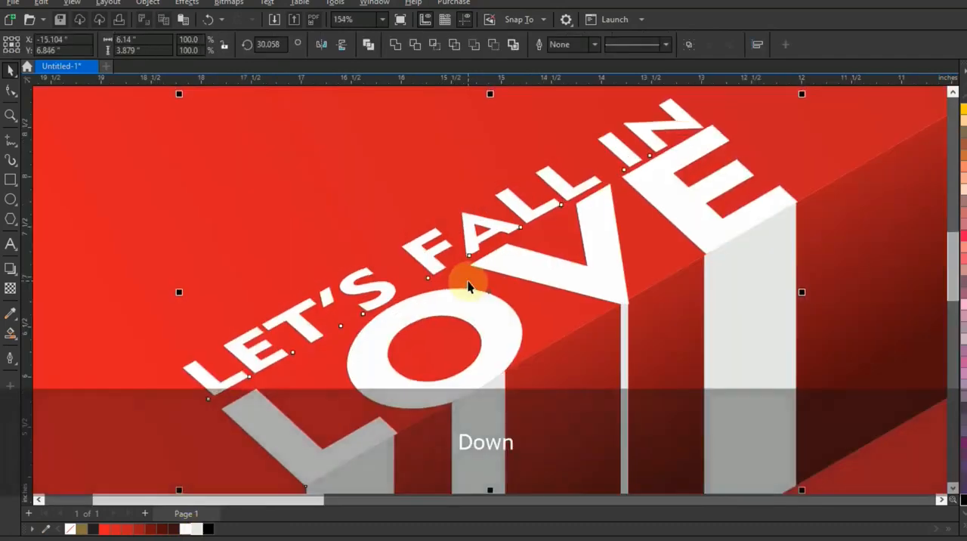
key("F3")
key("Escape")
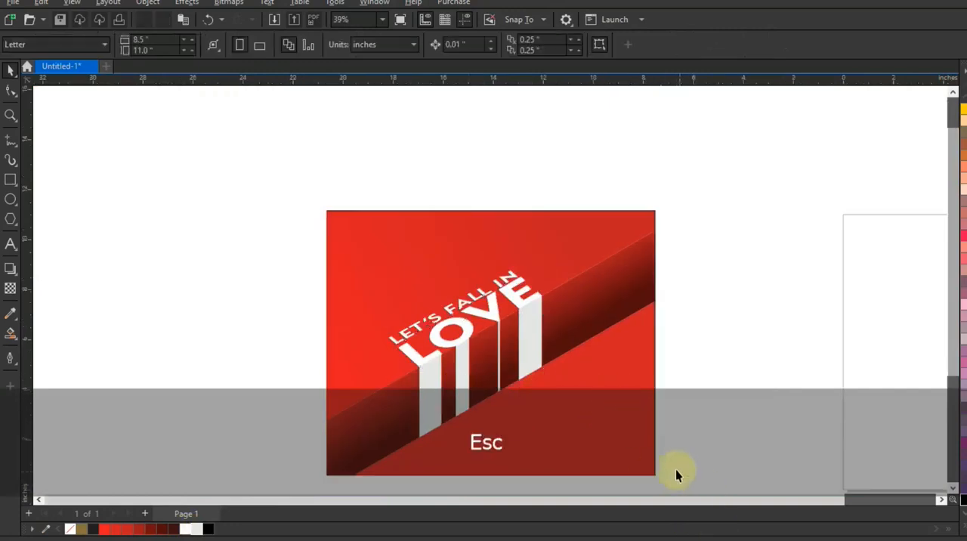
Duplicate the diagonal band in place, fill the copy with black and bring it to the front
left_click_drag(677, 489, 242, 188)
key("shift+F2")
key("Escape")
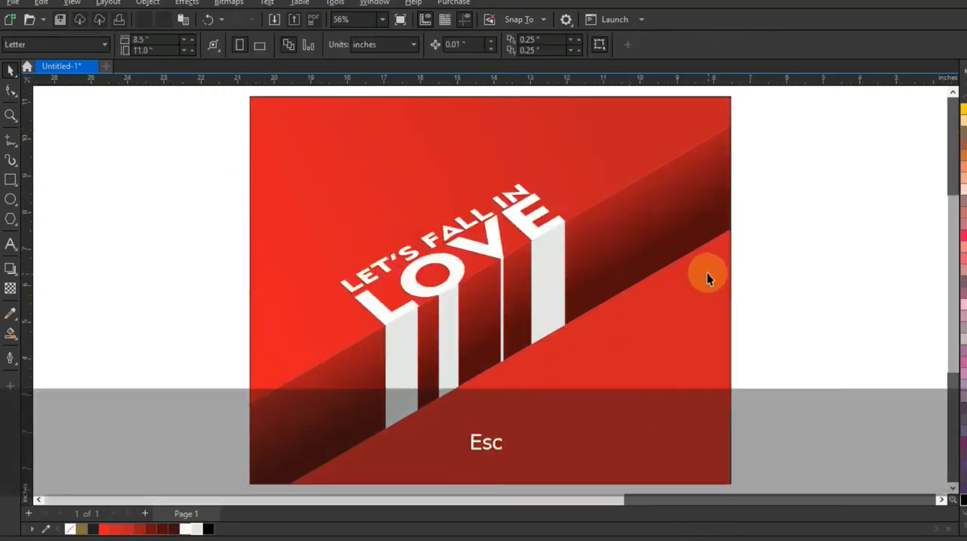
left_click(660, 245)
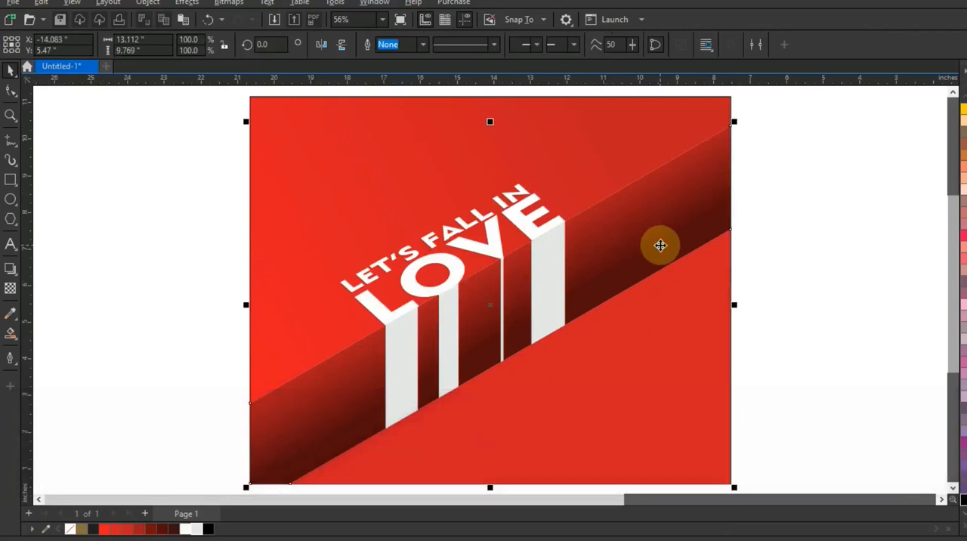
key("KP_Add")
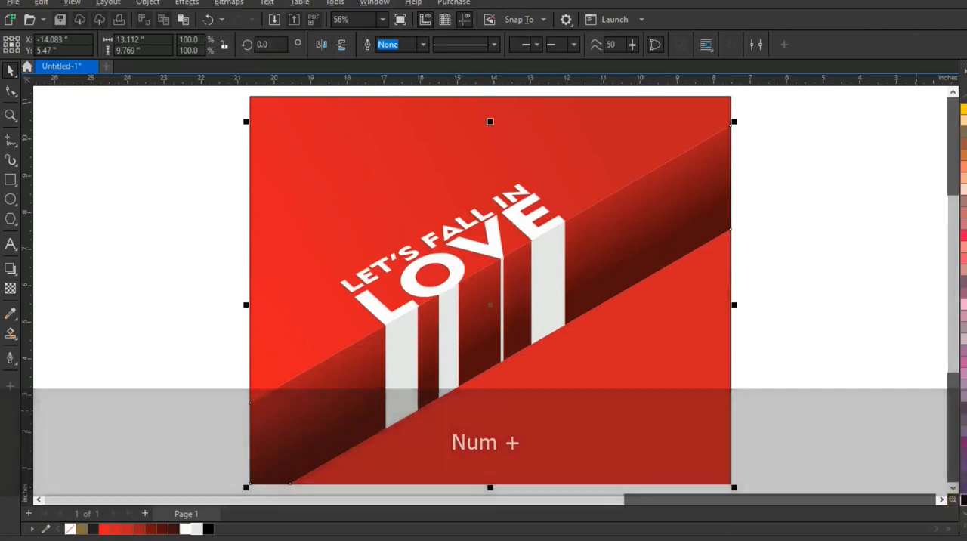
left_click(964, 501)
key("shift+Page_Up")
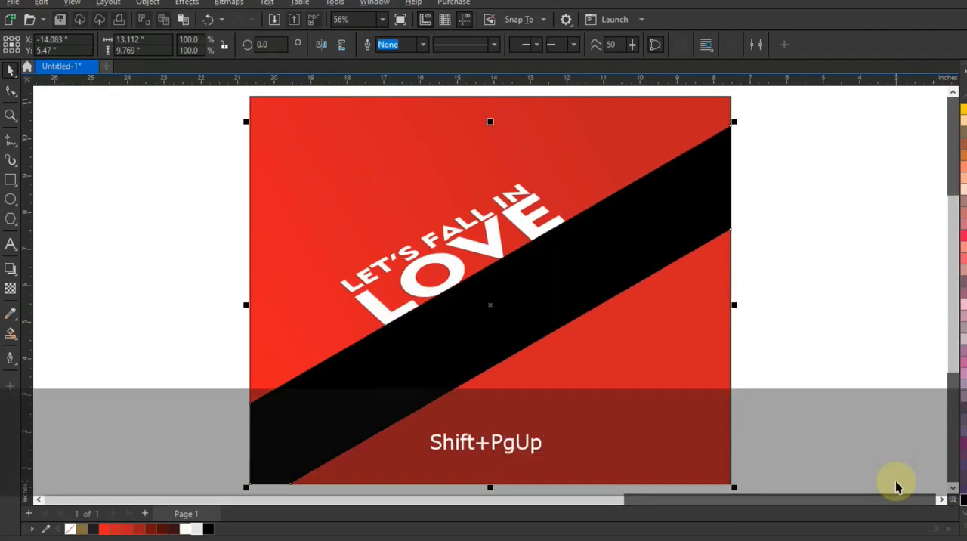
Apply a linear transparency of about 109 degrees to the black band copy, clear at its upper edge and darkening toward its lower edge
left_click(10, 288)
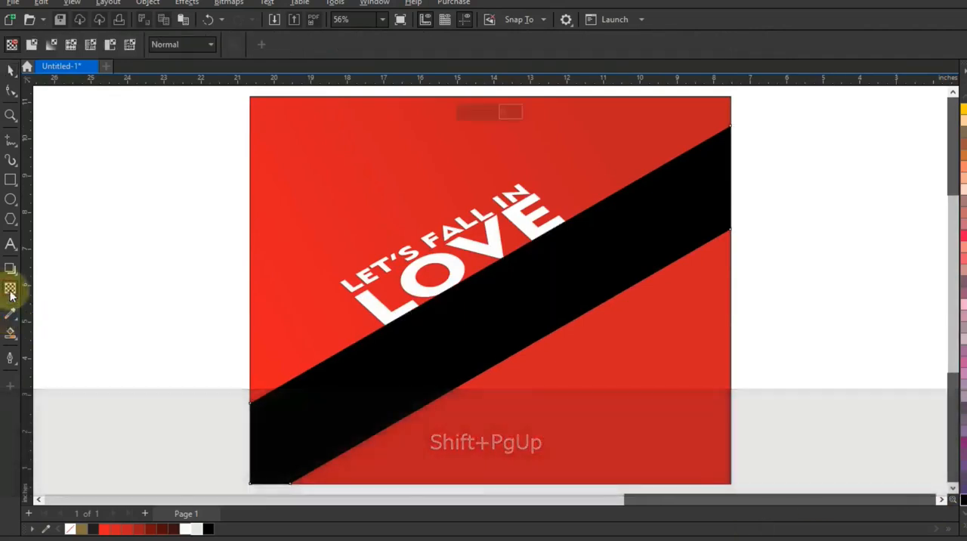
left_click_drag(527, 355, 483, 261)
left_click_drag(539, 383, 568, 409)
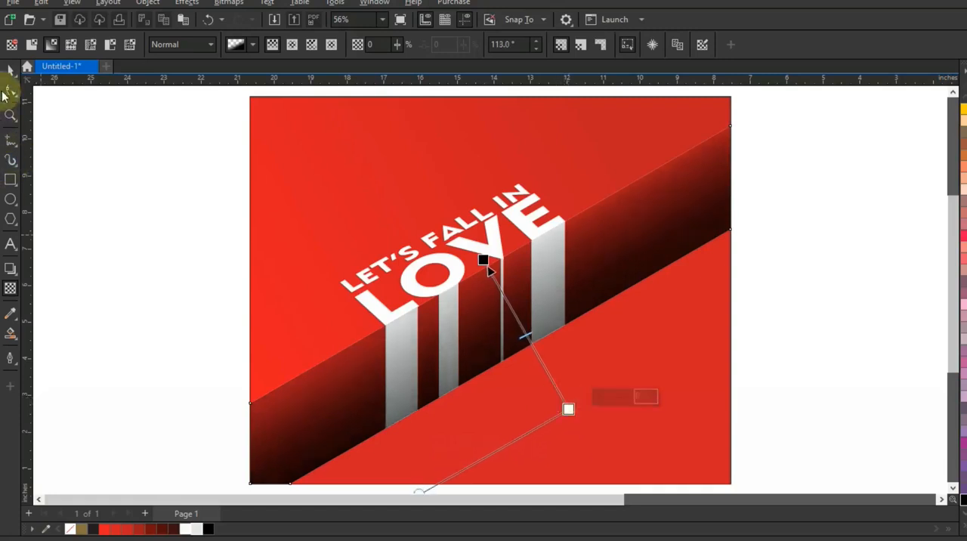
left_click_drag(527, 334, 540, 360)
left_click_drag(568, 409, 574, 436)
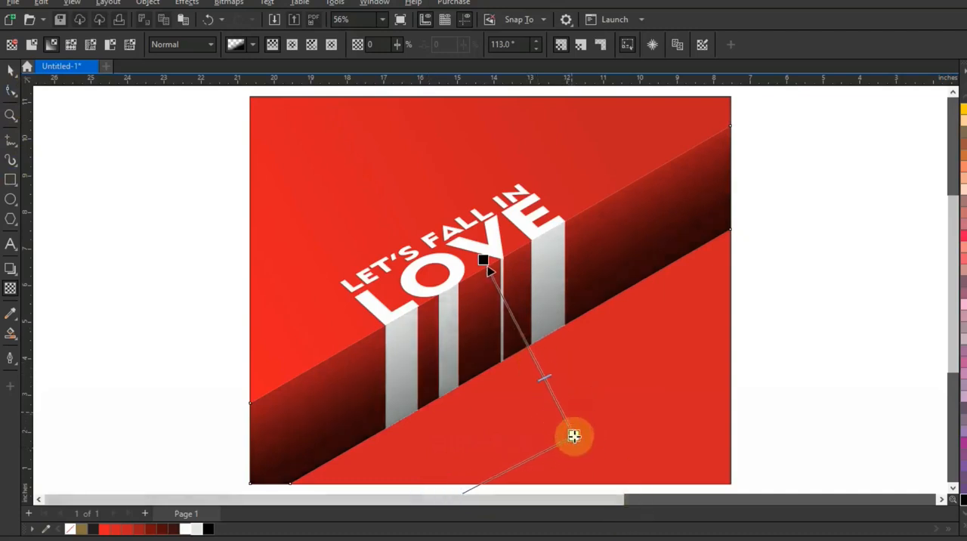
left_click_drag(483, 260, 506, 291)
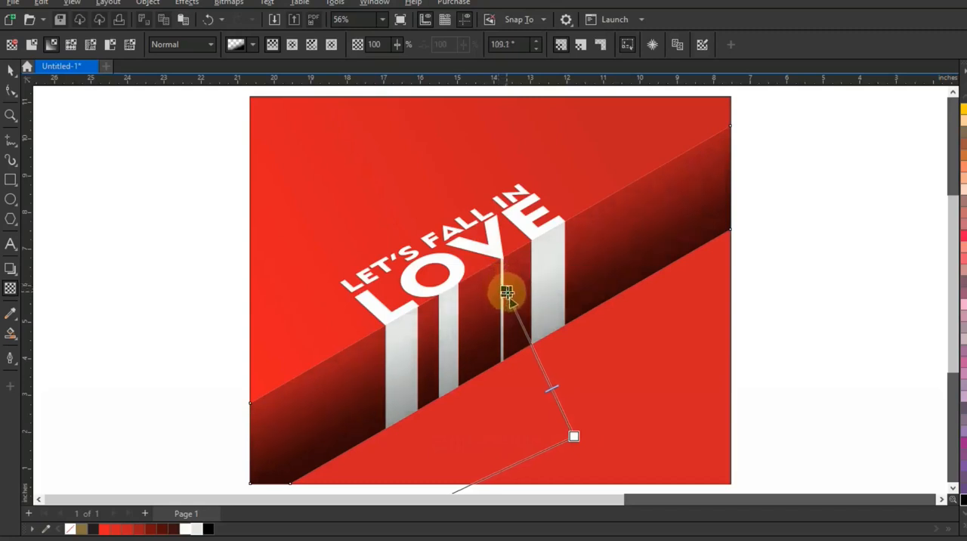
left_click(11, 69)
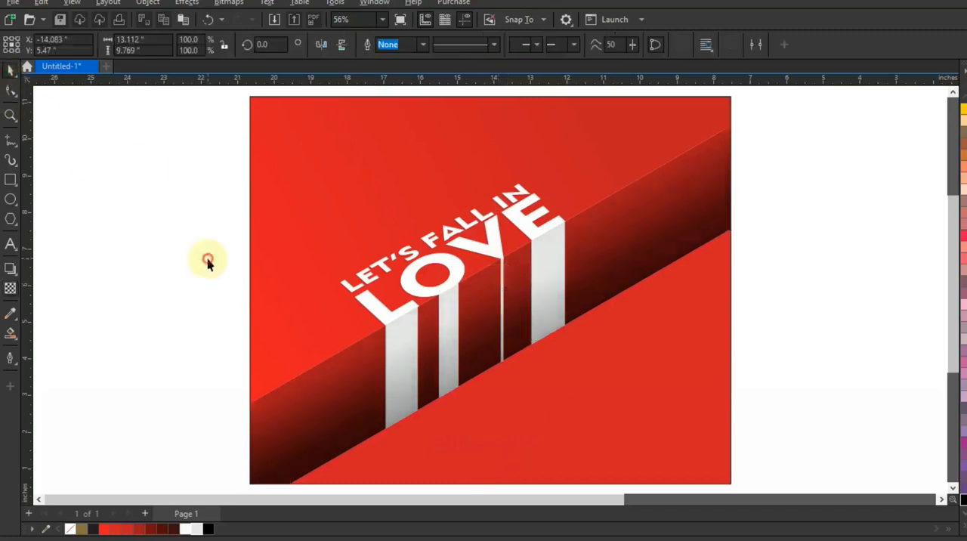
Trace the black two-heart bitmap on the page into vector shapes with Outline Trace
left_click(212, 262)
key("F3")
key("Escape")
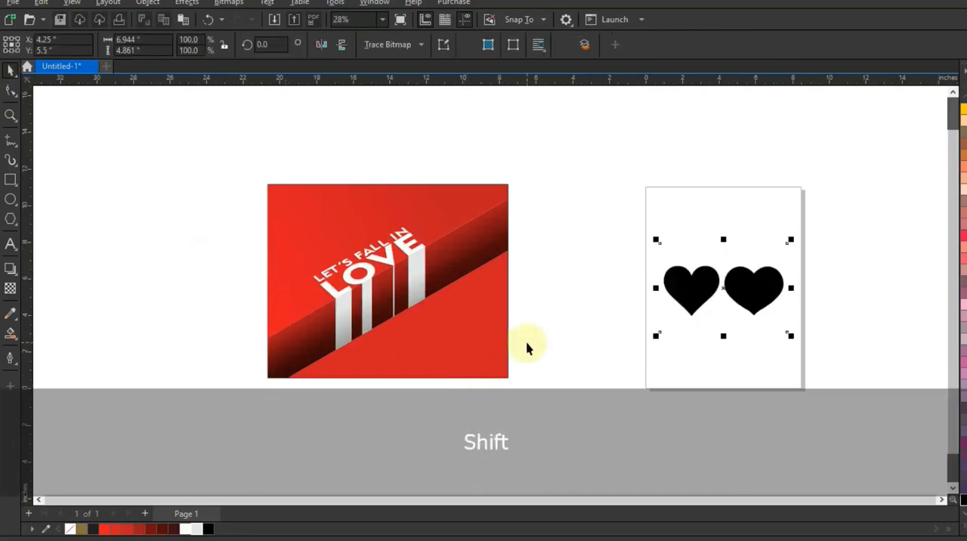
key("shift+F2")
right_click(399, 287)
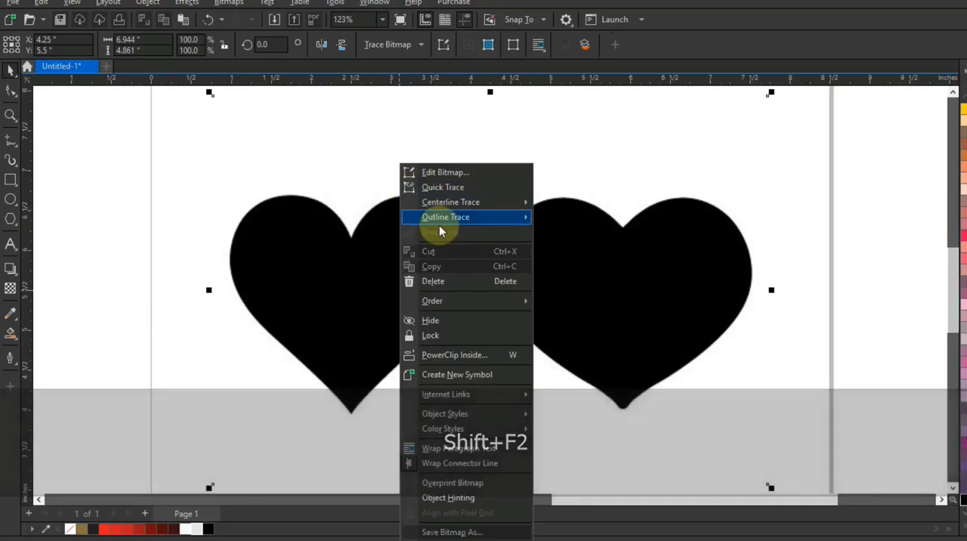
left_click(581, 276)
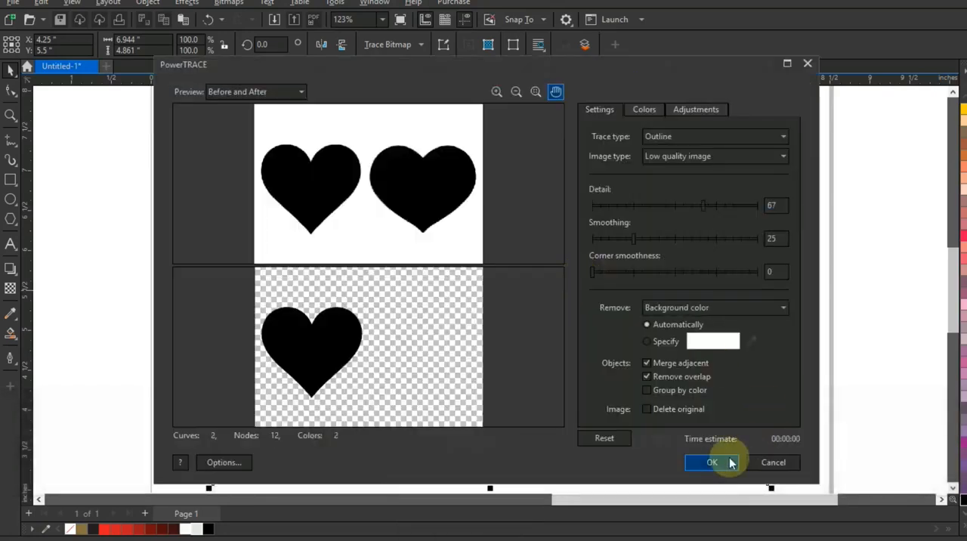
left_click(713, 462)
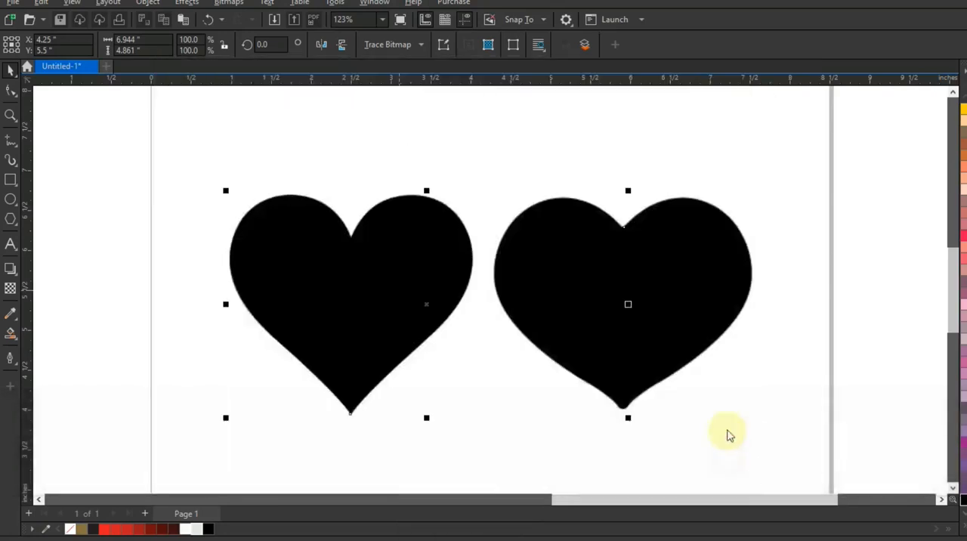
Ungroup the traced hearts, move the pointed one between the artwork and the page, and delete the source bitmap
key("F3")
left_click(519, 46)
left_click(159, 200)
left_click_drag(426, 297, 158, 300)
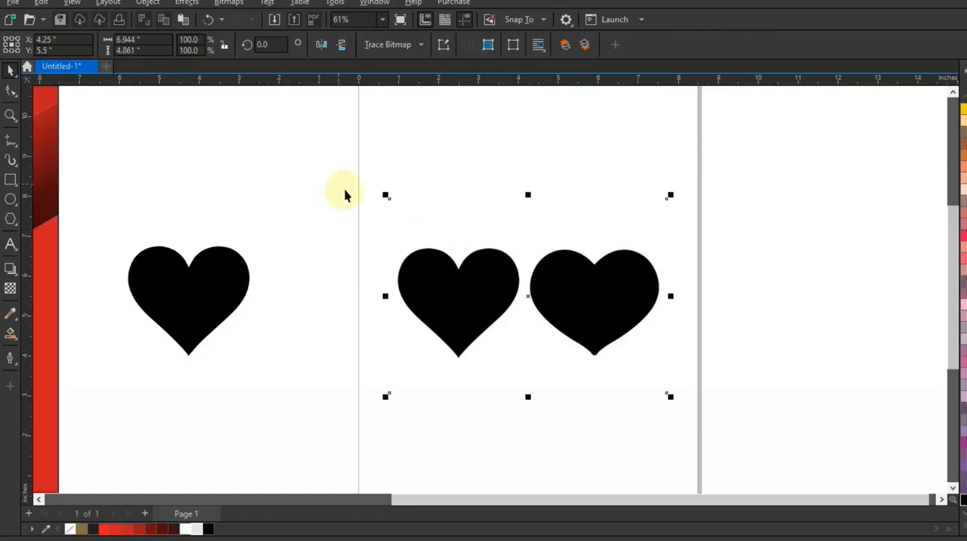
key("Delete")
Draw a square about 2.86 inches wide on the page and widen it from its centre to about 3.45 inches
left_click(10, 180)
scroll(263, 251, "down", 1)
left_click_drag(611, 240, 657, 330)
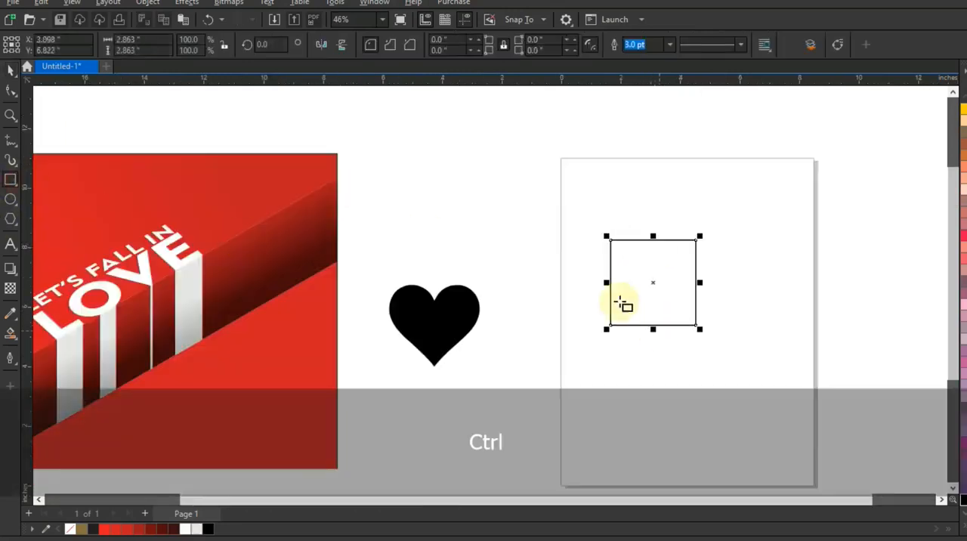
left_click(11, 68)
left_click_drag(699, 282, 706, 281)
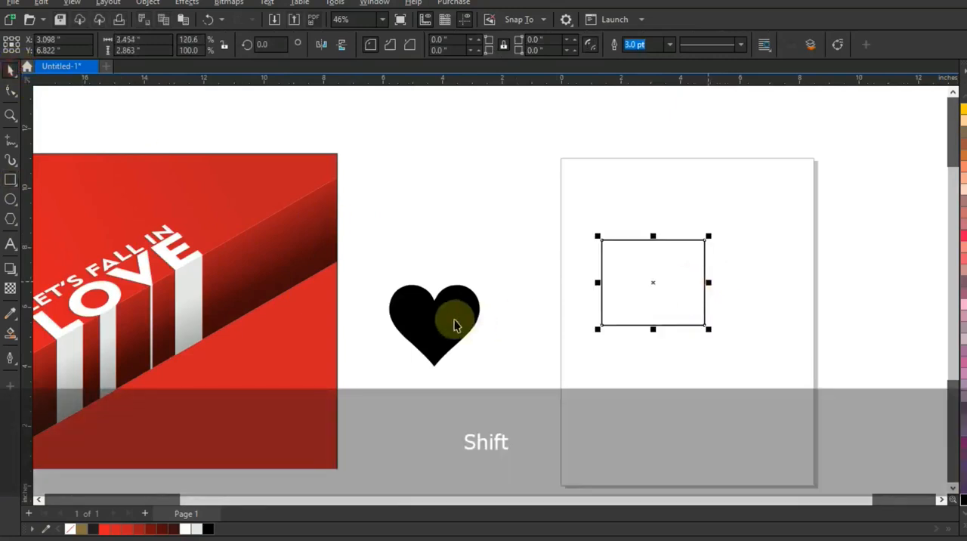
Centre the black heart on the rectangle horizontally and vertically, and send the rectangle to the back
left_click(467, 321)
left_click(660, 325, "shift")
key("c")
key("e")
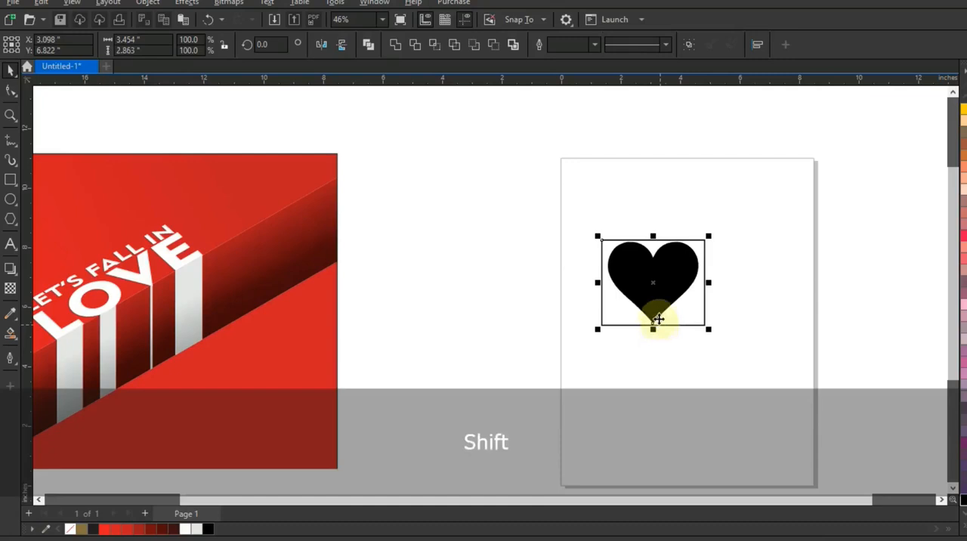
key("shift+F2")
key("Escape")
left_click(641, 257)
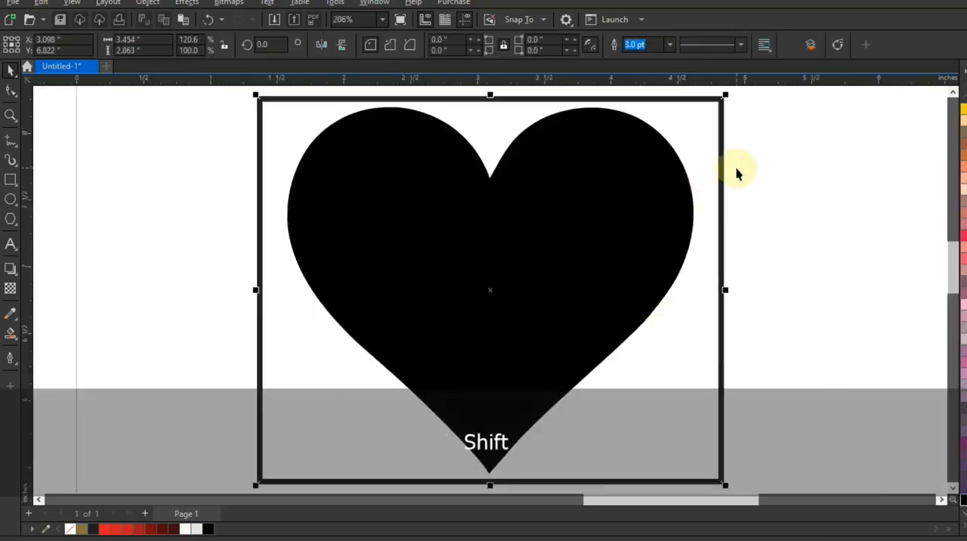
key("shift+Page_Down")
Shrink the heart from its centre to roughly half the rectangle's width and combine the two into one shape
left_click(668, 189)
left_click_drag(702, 105, 668, 174)
left_click(691, 186, "shift")
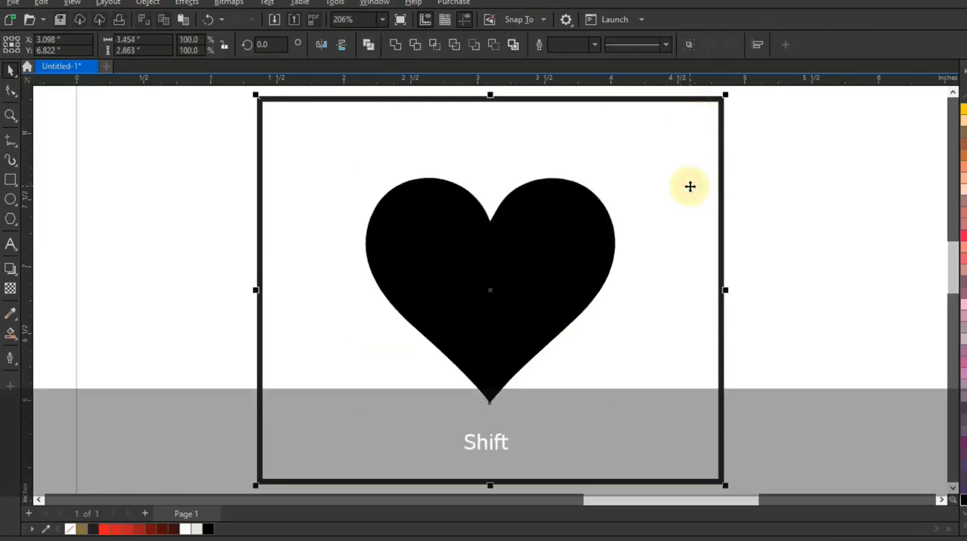
left_click(368, 44)
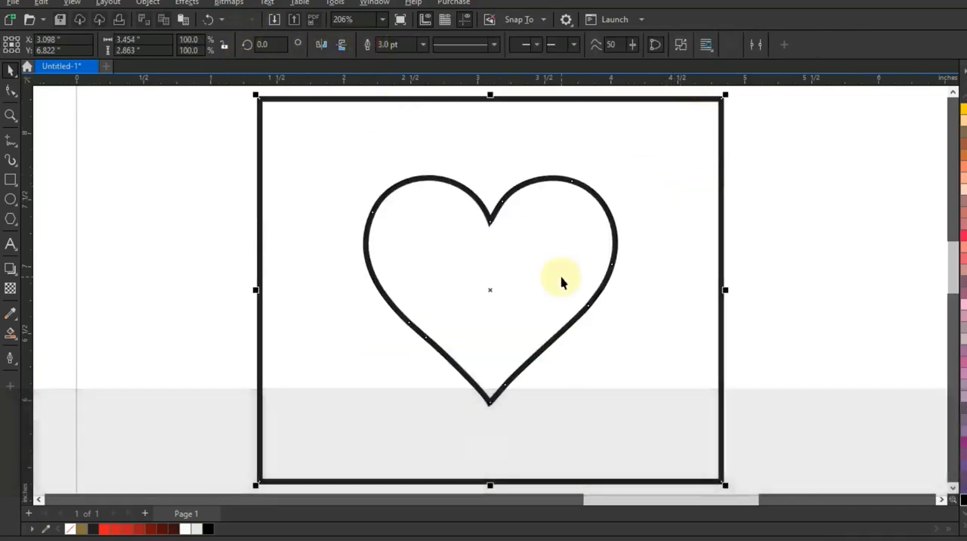
Move the combined card onto the red artwork just below the diagonal band, fill it white and bring it to the front
key("F3")
key("F3")
key("F3")
left_click_drag(579, 282, 333, 349)
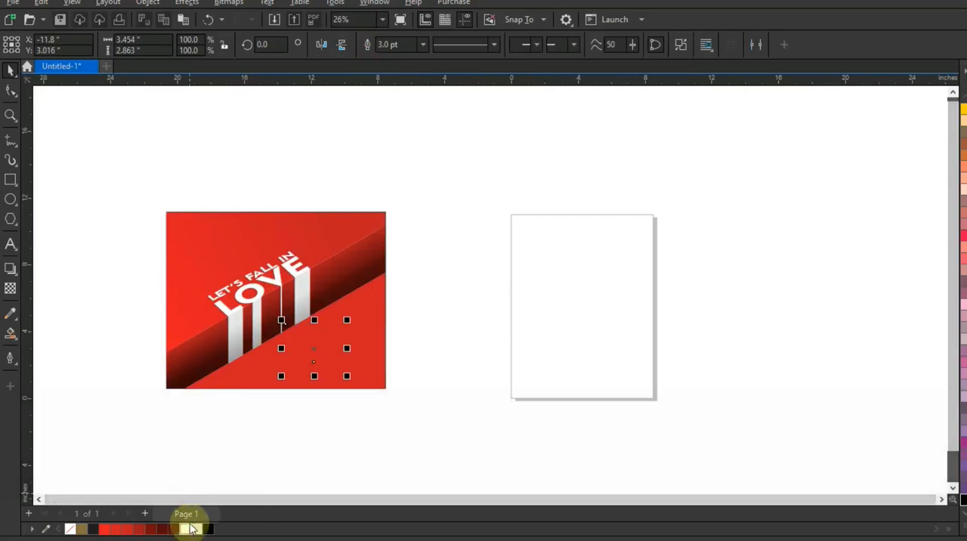
key("shift+Page_Up")
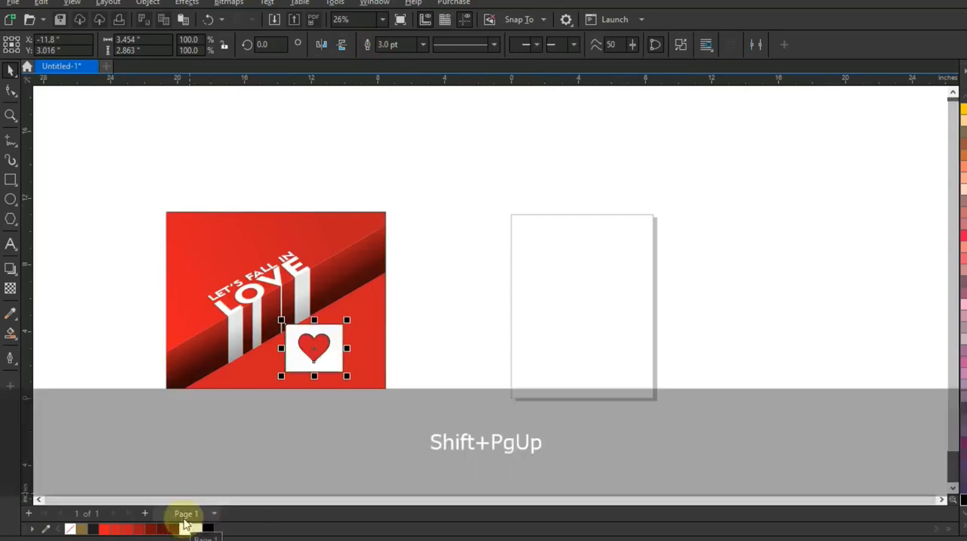
Scale the heart card to 83% and rotate it 30 degrees, placing its upper edge along the band's lower edge beneath the E strip
left_click(9, 116)
left_click_drag(203, 244, 386, 396)
left_click(11, 69)
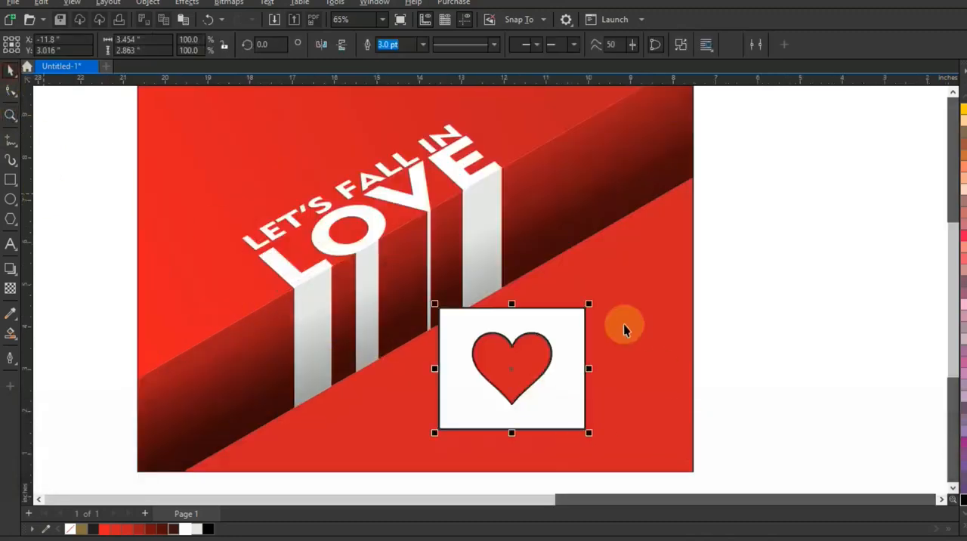
key("shift")
left_click_drag(587, 310, 555, 282)
left_click(573, 333)
key("ctrl")
left_click_drag(535, 327, 538, 298)
left_click(546, 293)
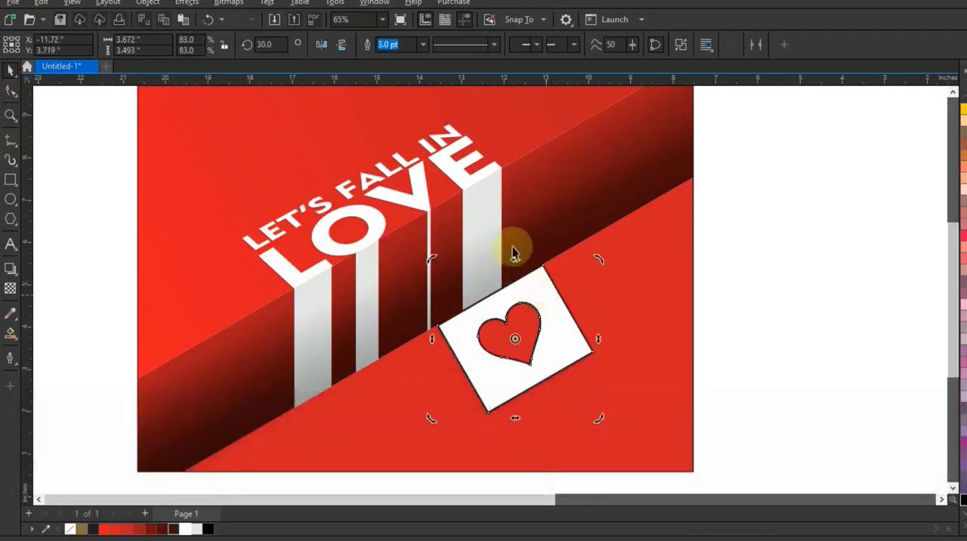
Flatten the tilted card to about 2.5 inches high and skew it so its upper edge follows the band's lower edge
left_click(532, 286)
left_click_drag(516, 259, 506, 314)
left_click_drag(550, 335, 549, 302)
left_click(549, 302)
left_click_drag(602, 331, 590, 299)
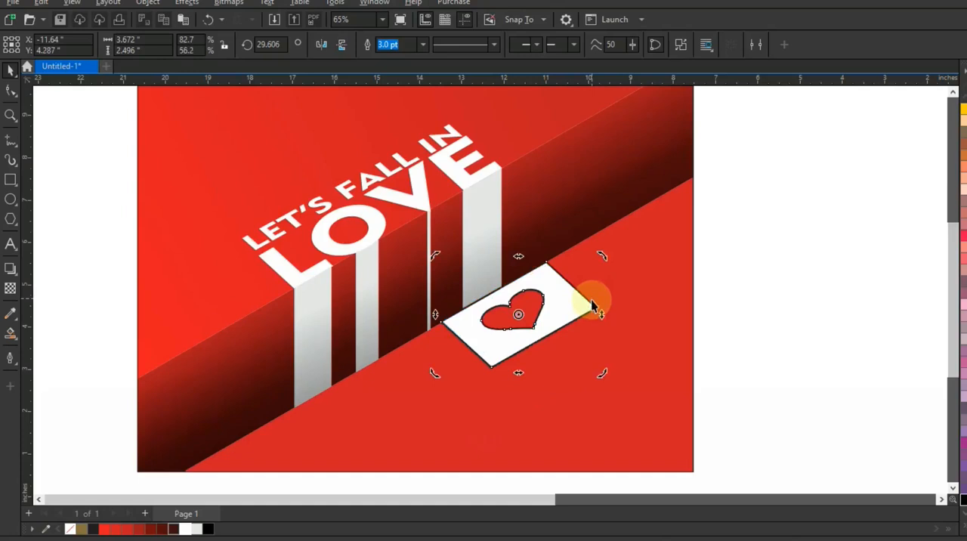
Remove the heart card's outline and preview the whole design full screen
right_click(68, 529)
left_click(754, 320)
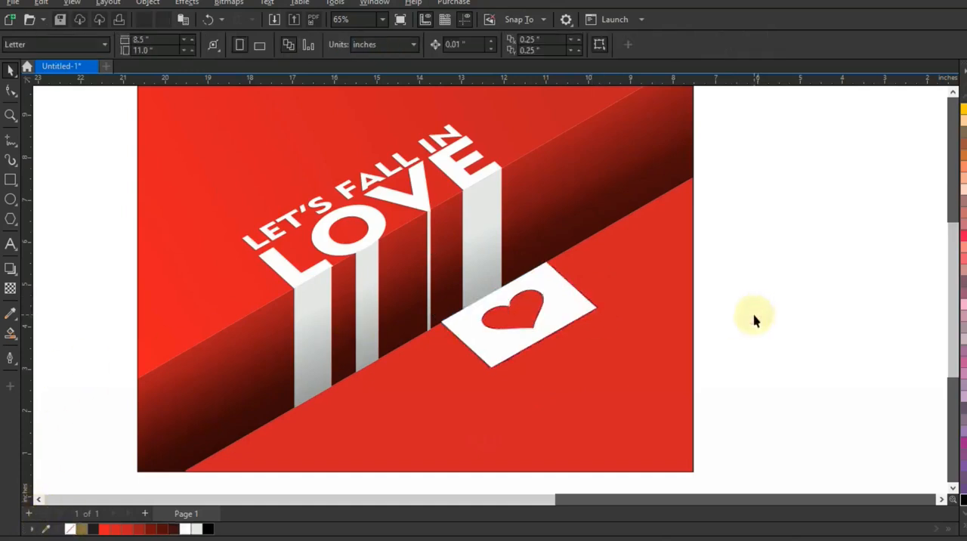
key("F4")
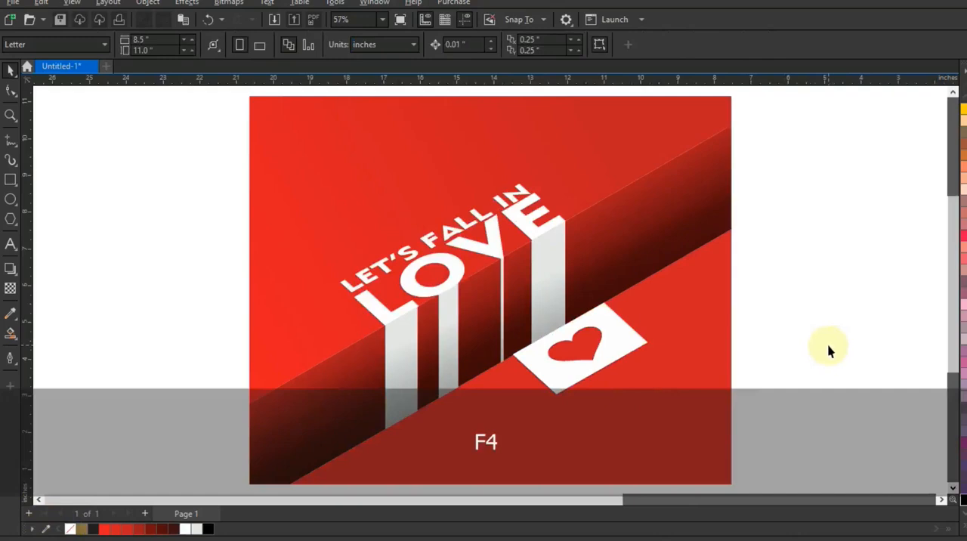
key("F9")
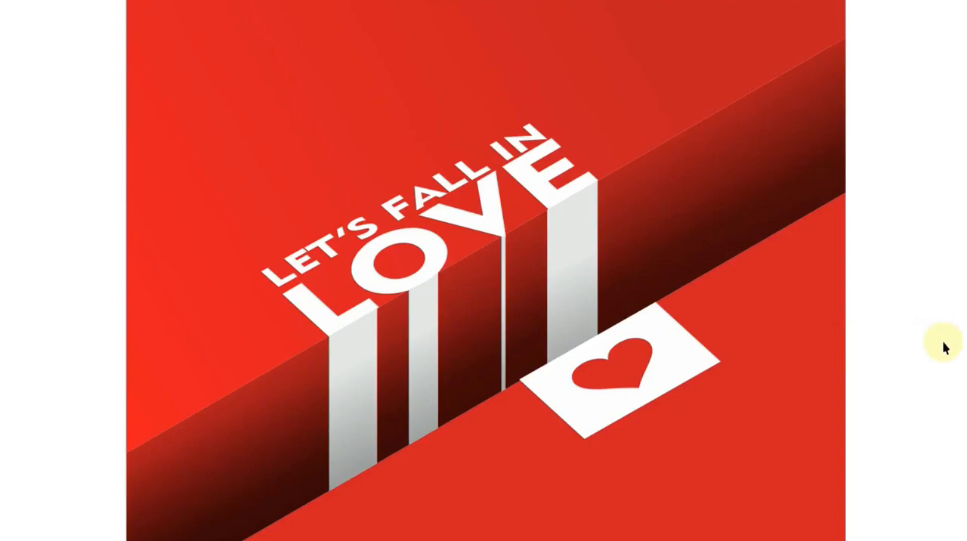
key("Escape")
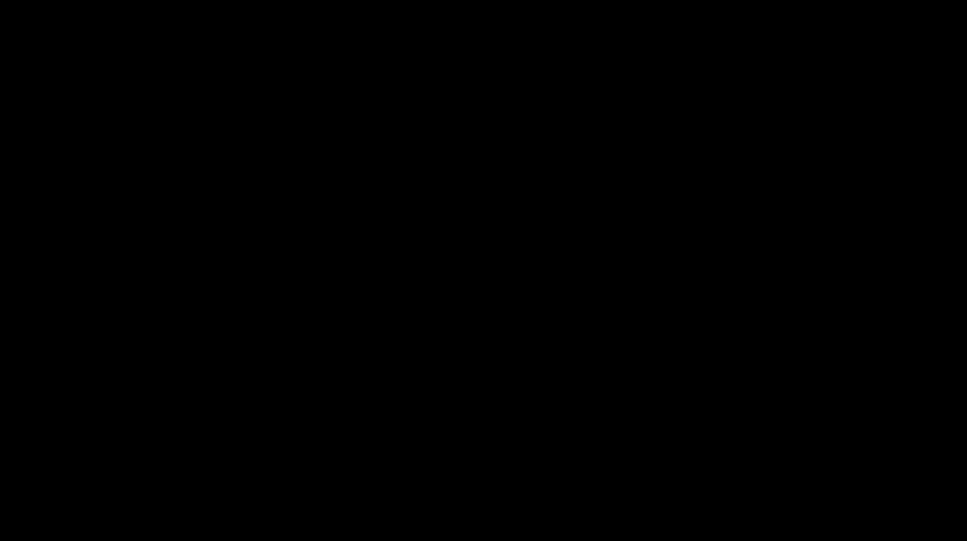